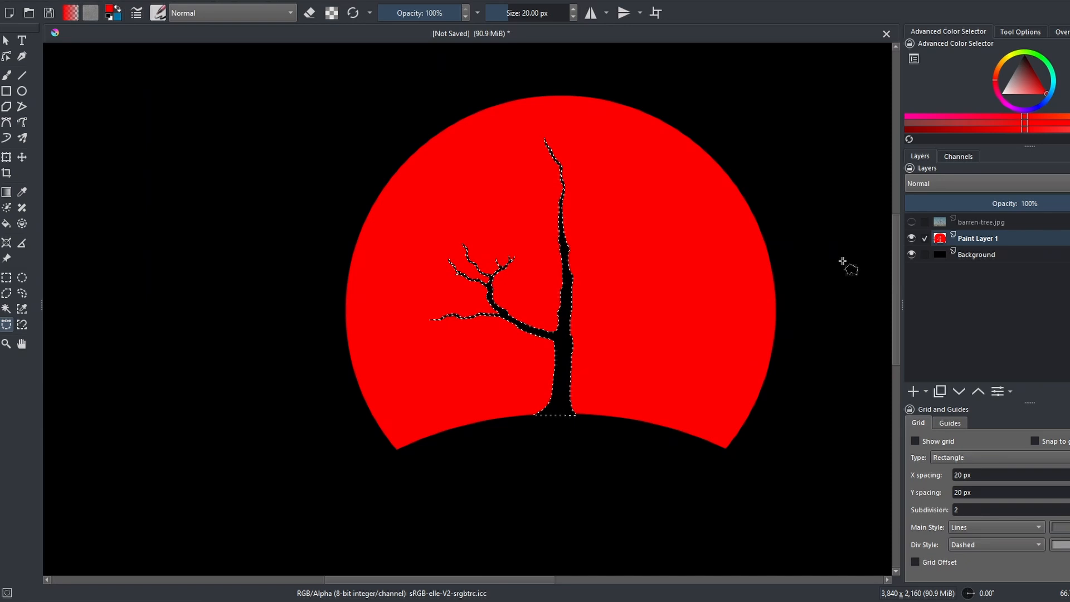
# Narrow the HORROR STUDIO title and reposition it directly below the red moon
pyautogui.scroll(-1, 774, 260)
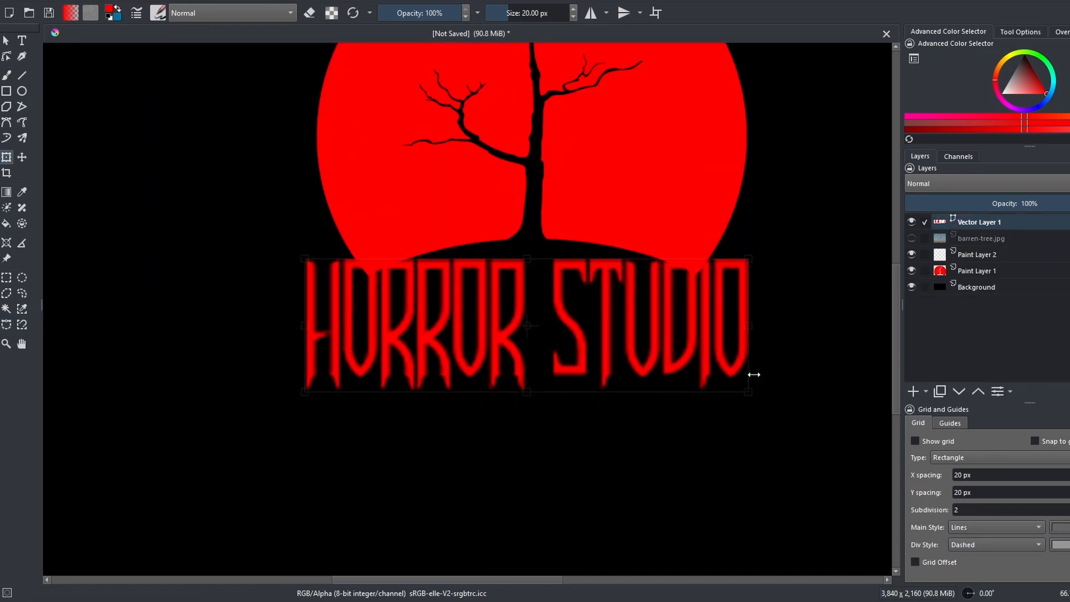
pyautogui.moveTo(754, 375); pyautogui.dragTo(696, 367)
pyautogui.scroll(-1, 671, 361)
pyautogui.moveTo(554, 333); pyautogui.dragTo(550, 363)
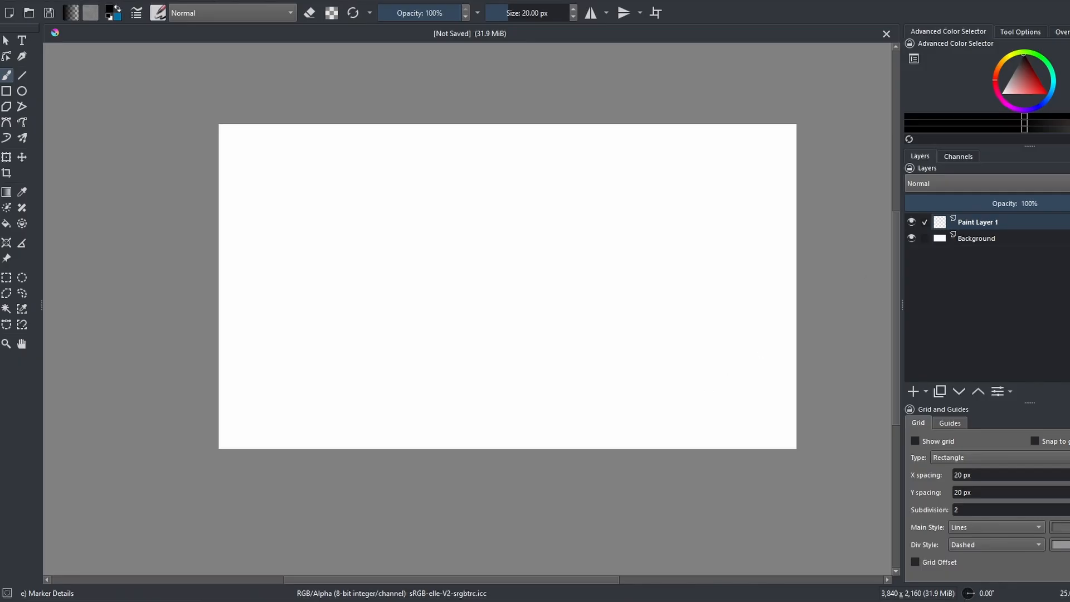
# Fill the Background layer with solid black
pyautogui.click(969, 240)
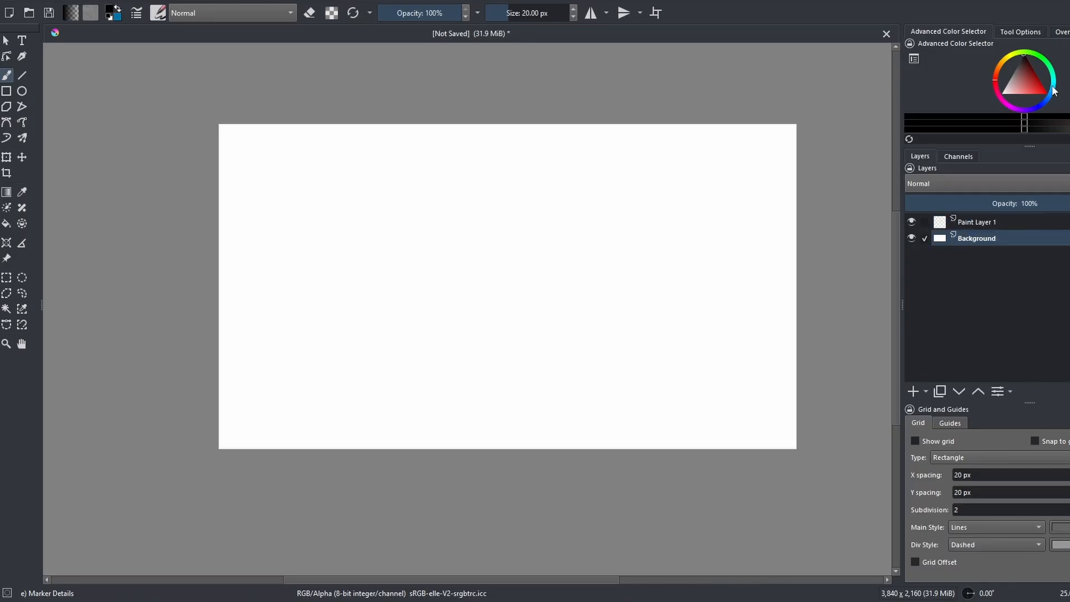
pyautogui.click(7, 230)
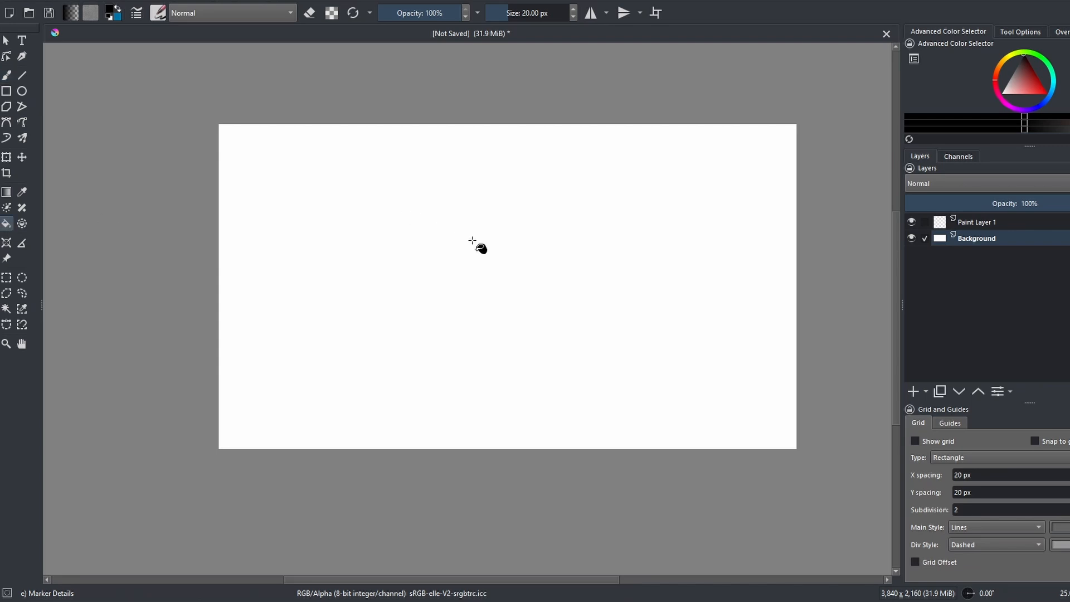
pyautogui.click(480, 245)
# Make Paint Layer 1 active and set the foreground color to pure red
pyautogui.click(969, 223)
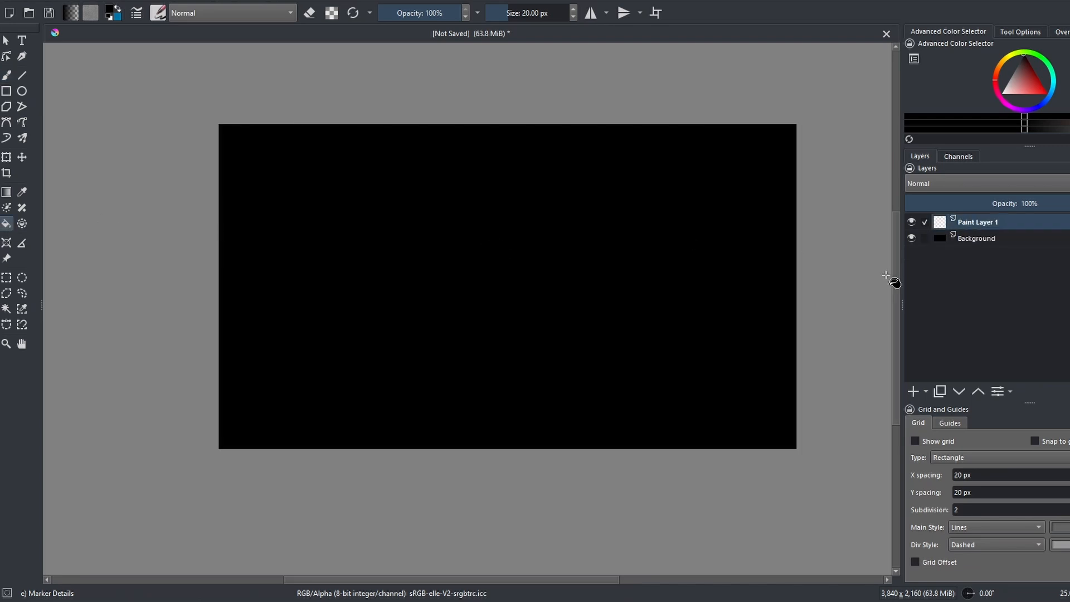
pyautogui.moveTo(1043, 91); pyautogui.dragTo(1064, 109)
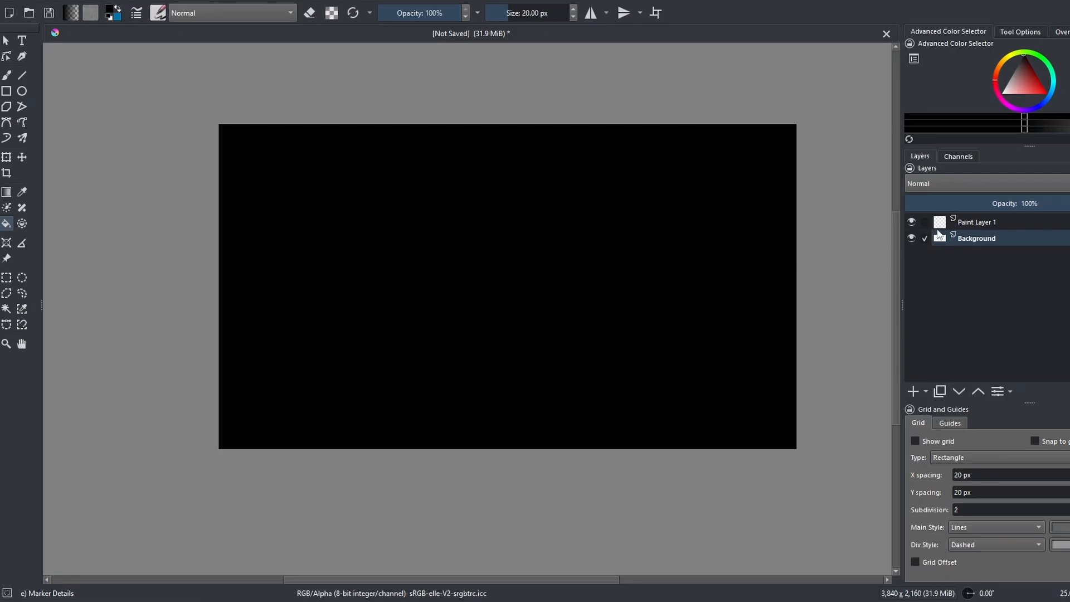
pyautogui.click(968, 222)
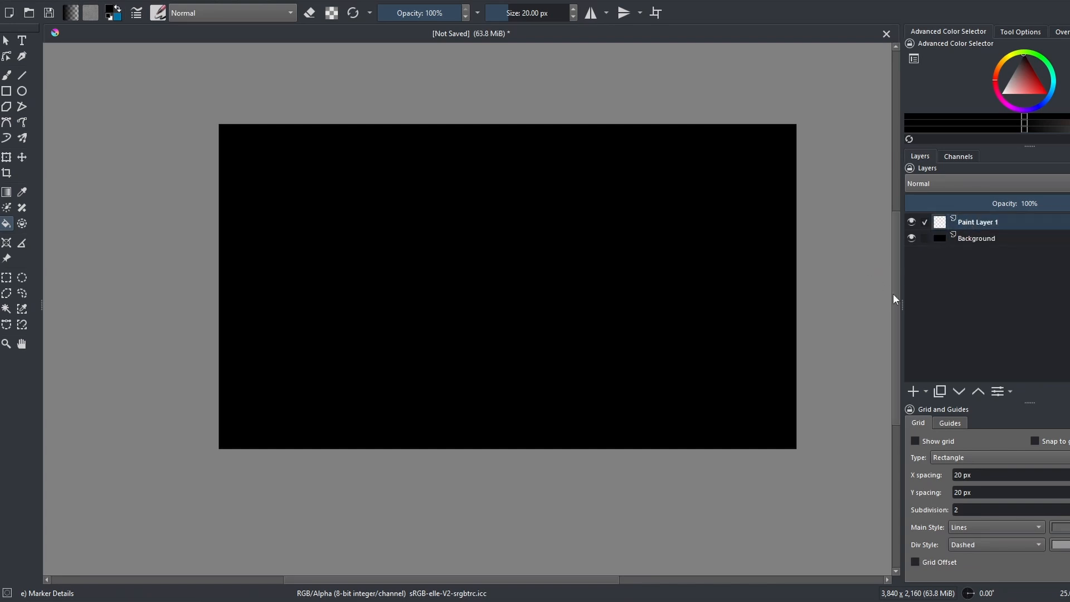
pyautogui.moveTo(1038, 88); pyautogui.dragTo(1065, 108)
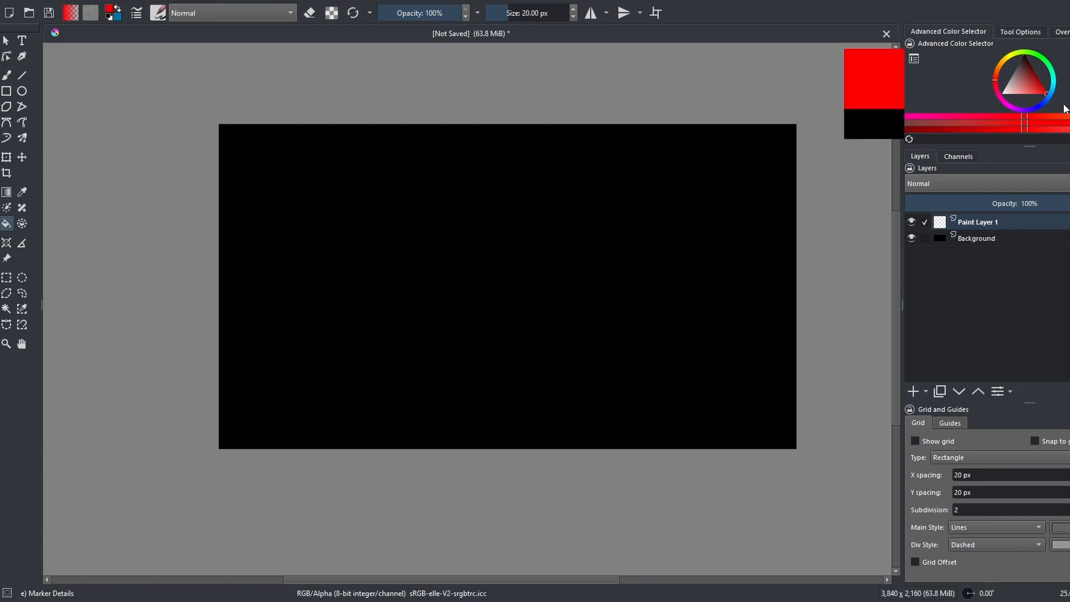
# Draw a filled red circle on Paint Layer 1 and move it to the canvas's horizontal center
pyautogui.click(22, 91)
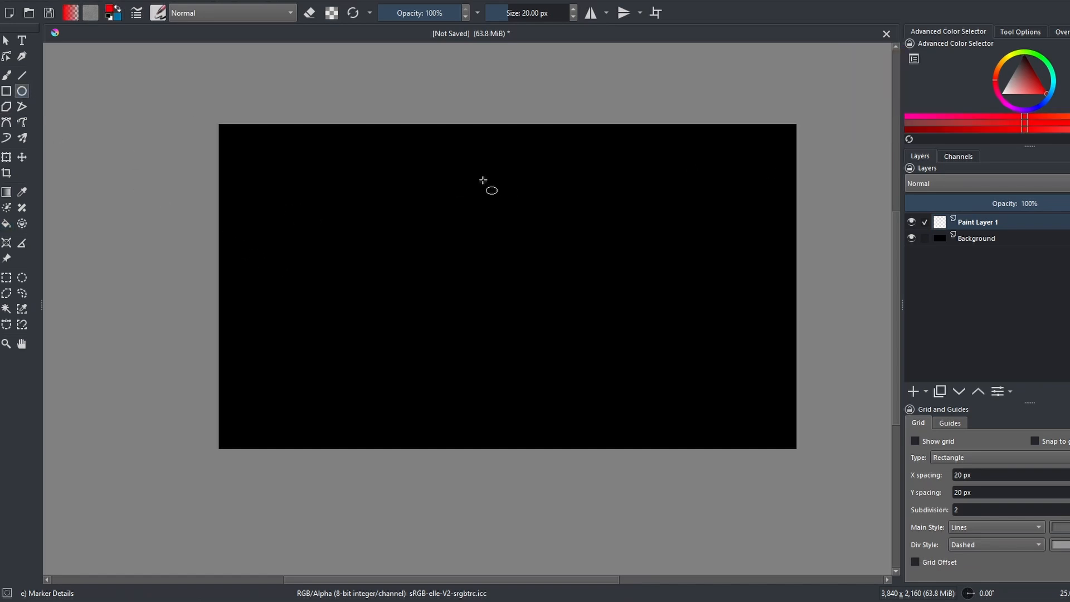
pyautogui.moveTo(455, 180); pyautogui.dragTo(640, 342)
pyautogui.hotkey('ctrl', 't')
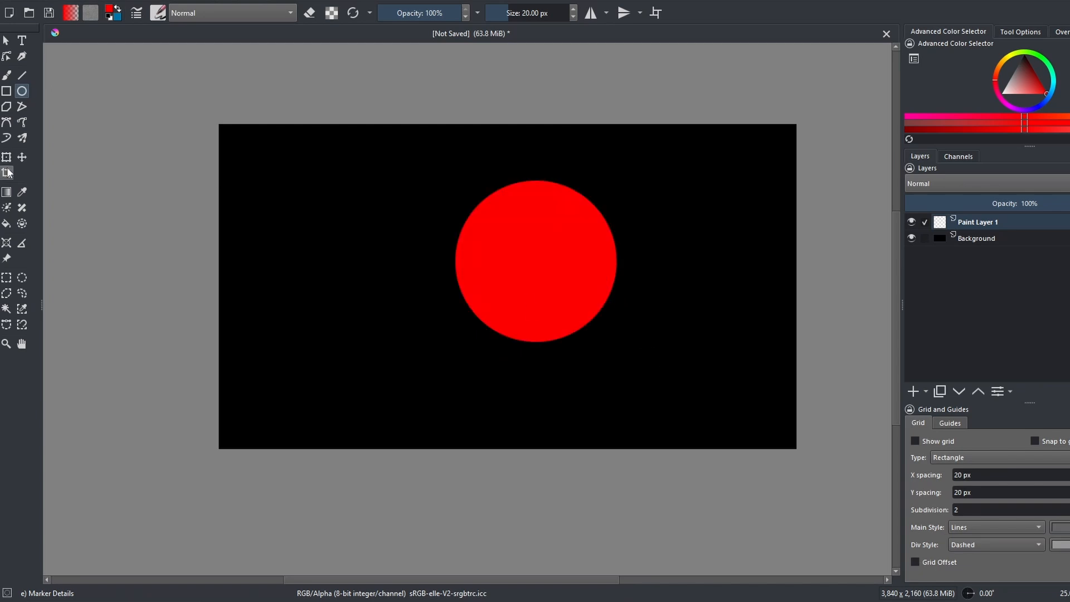
pyautogui.moveTo(567, 292); pyautogui.dragTo(535, 286)
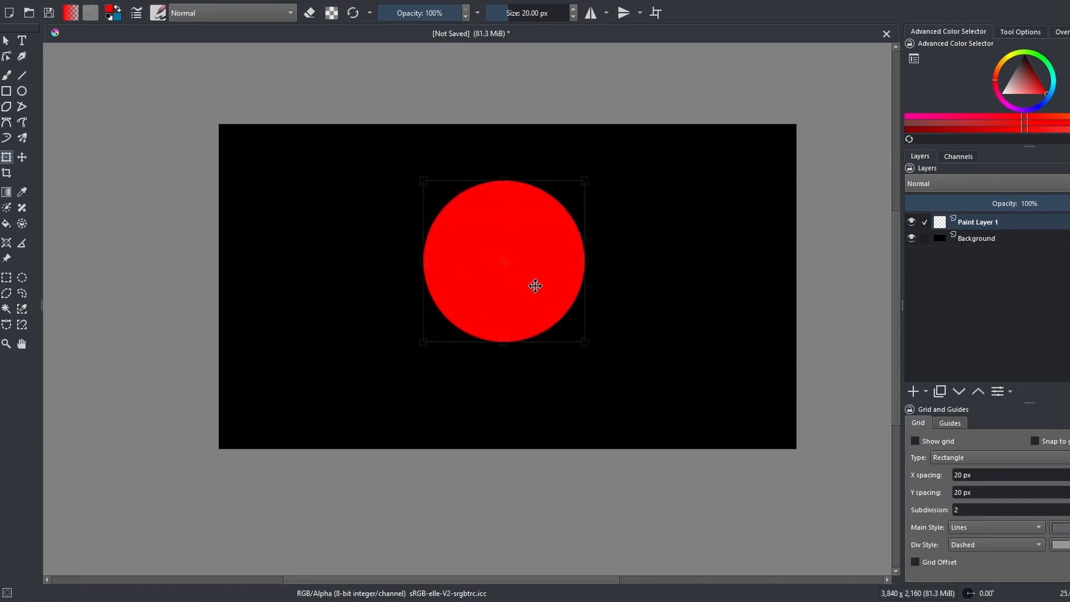
pyautogui.click(5, 41)
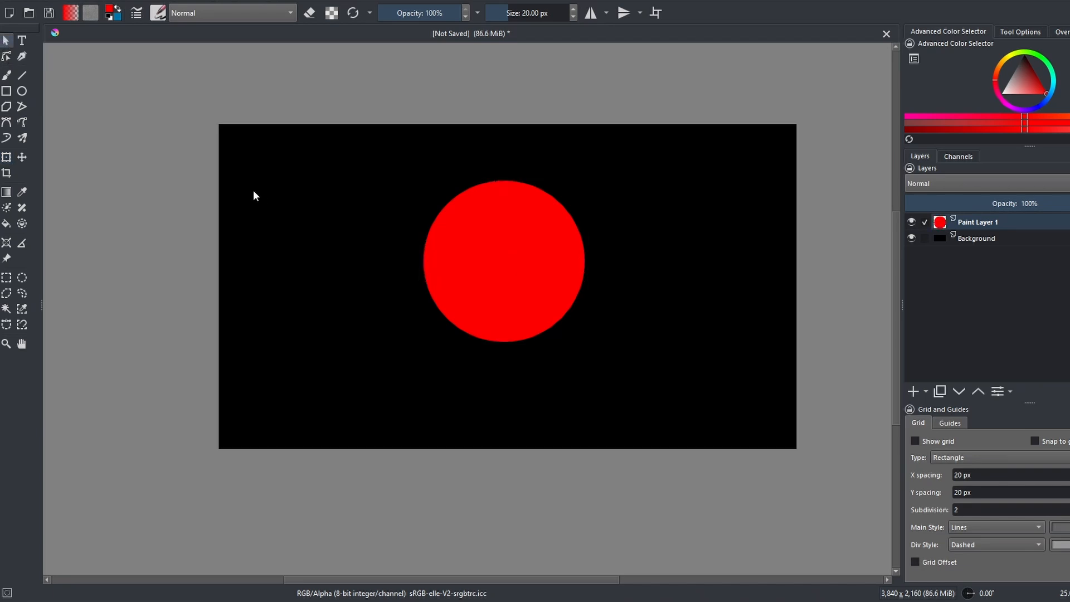
# Cut a curved hill shape from the circle's lower part by deleting an elliptical selection about 1,448 × 1,020 px, then deselect
pyautogui.click(22, 278)
pyautogui.moveTo(380, 228); pyautogui.dragTo(605, 380)
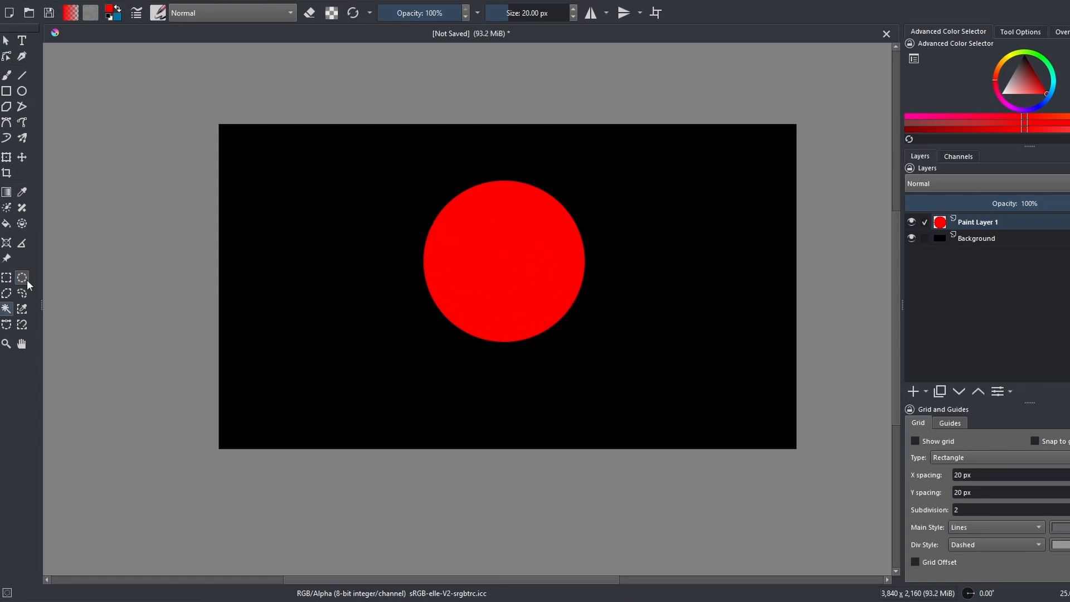
pyautogui.click(26, 279)
pyautogui.moveTo(389, 259); pyautogui.dragTo(604, 411)
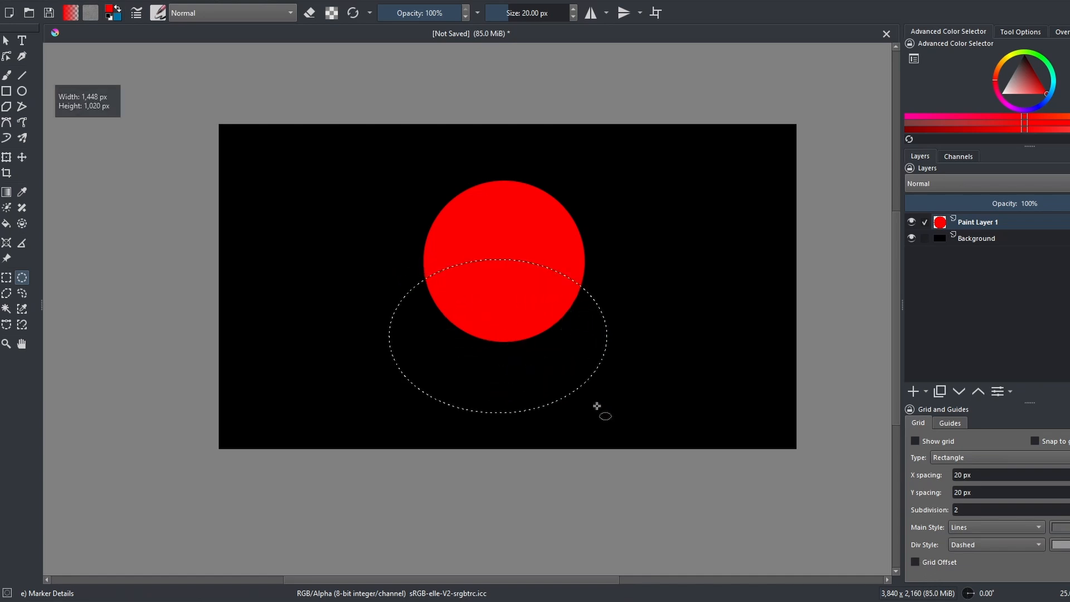
pyautogui.moveTo(587, 396); pyautogui.dragTo(591, 426)
pyautogui.press('Delete')
pyautogui.hotkey('ctrl', 'shift', 'a')
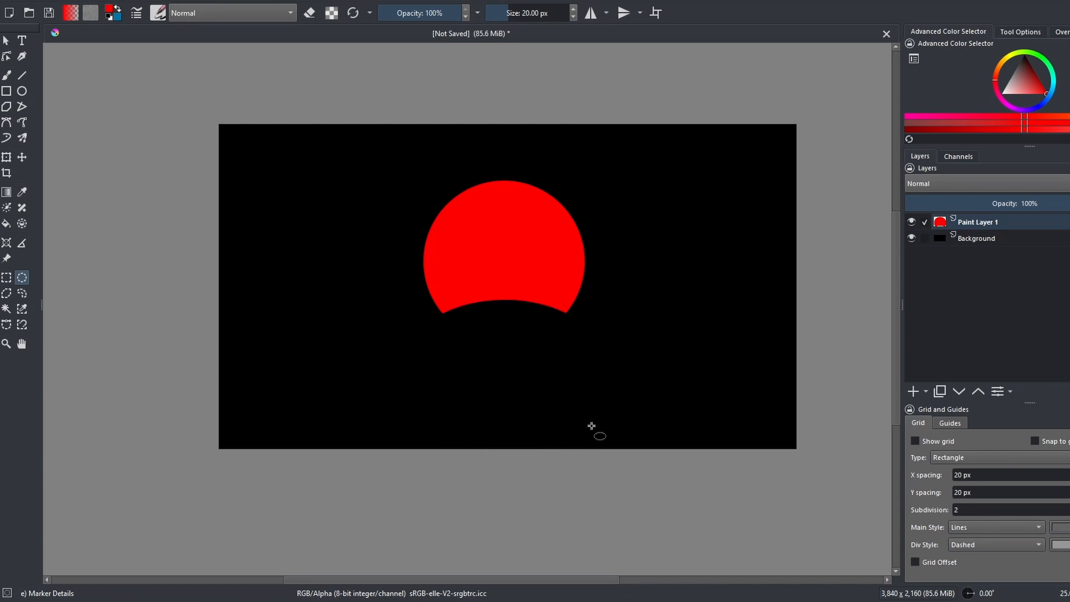
pyautogui.scroll(1, 511, 241)
pyautogui.moveTo(554, 268); pyautogui.dragTo(524, 260)
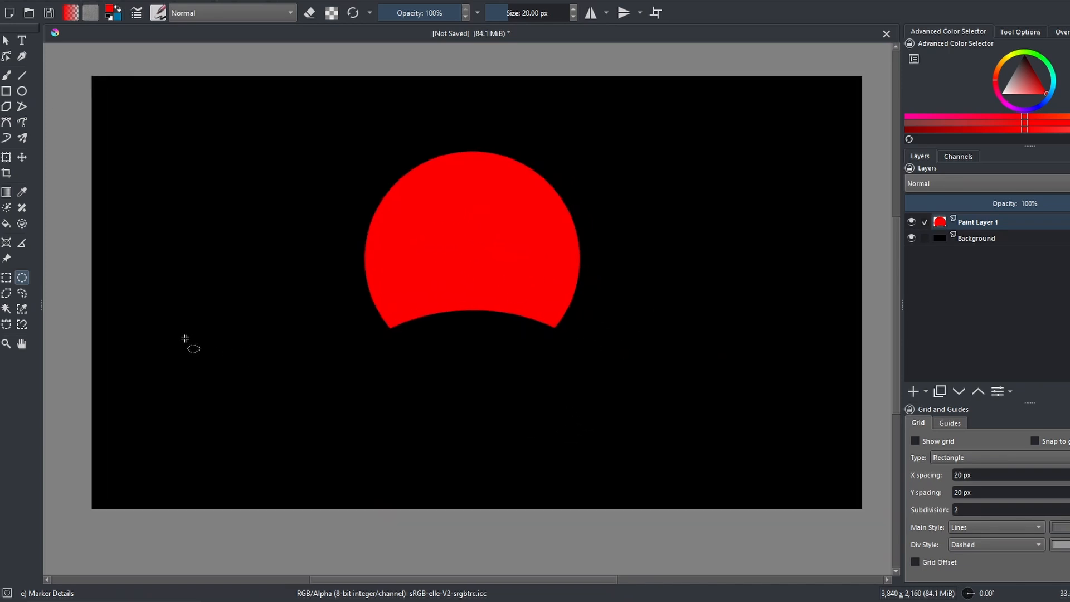
pyautogui.click(6, 325)
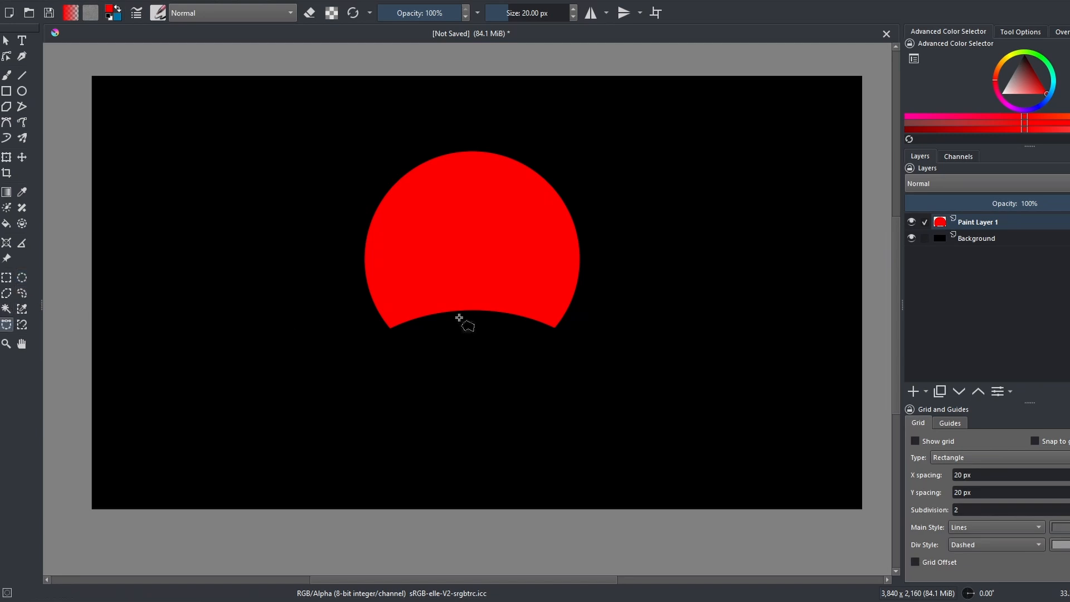
pyautogui.scroll(2, 446, 317)
pyautogui.scroll(-3, 436, 311)
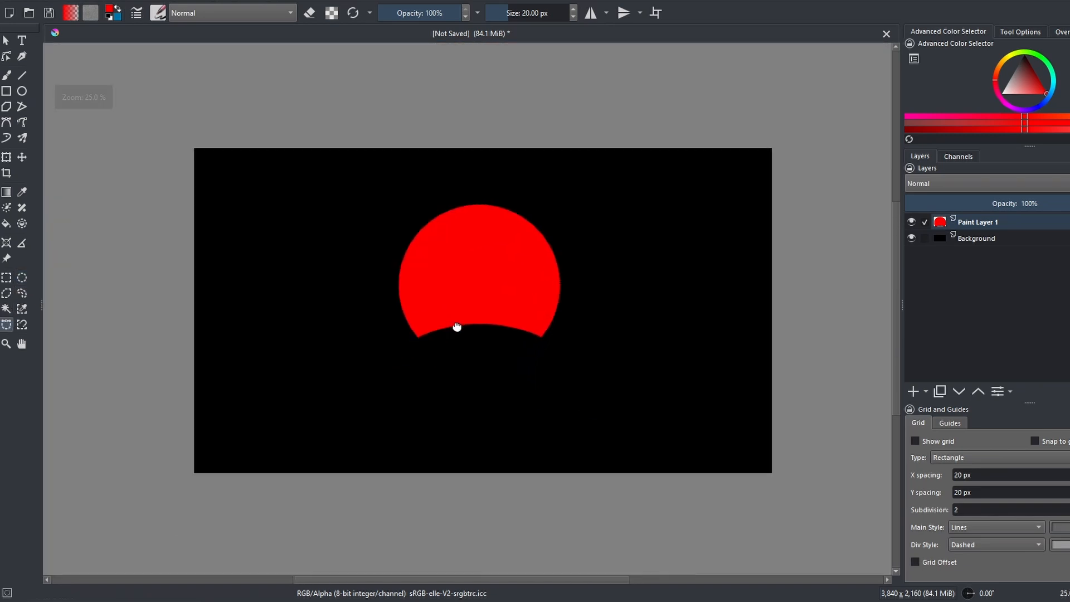
# Switch to Chrome for a reference and insert the barren-tree.jpg photo into the Krita document as a new layer
pyautogui.moveTo(835, 601)
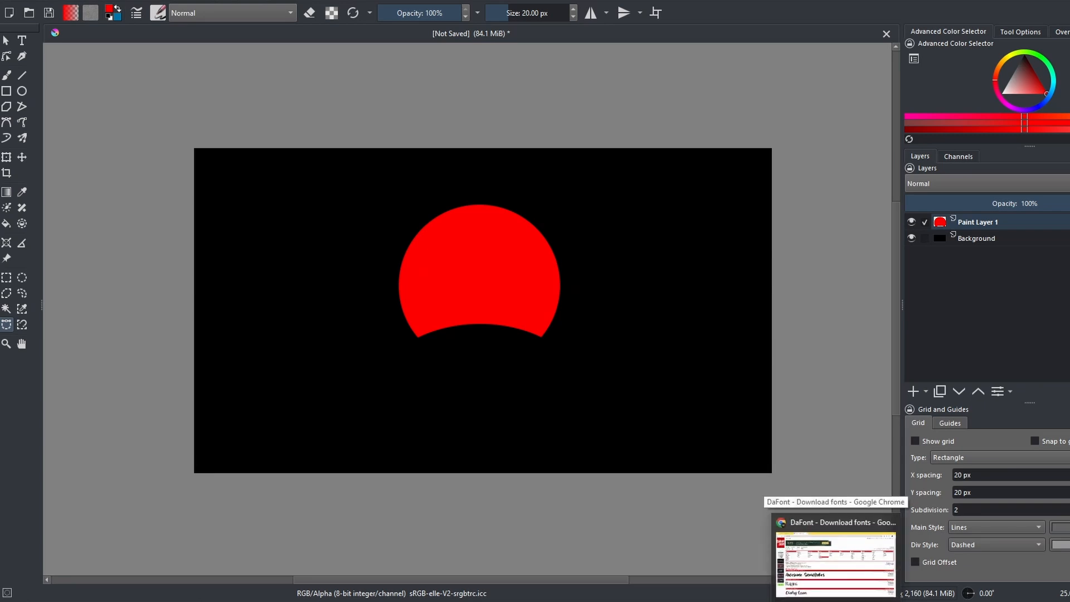
pyautogui.click(835, 562)
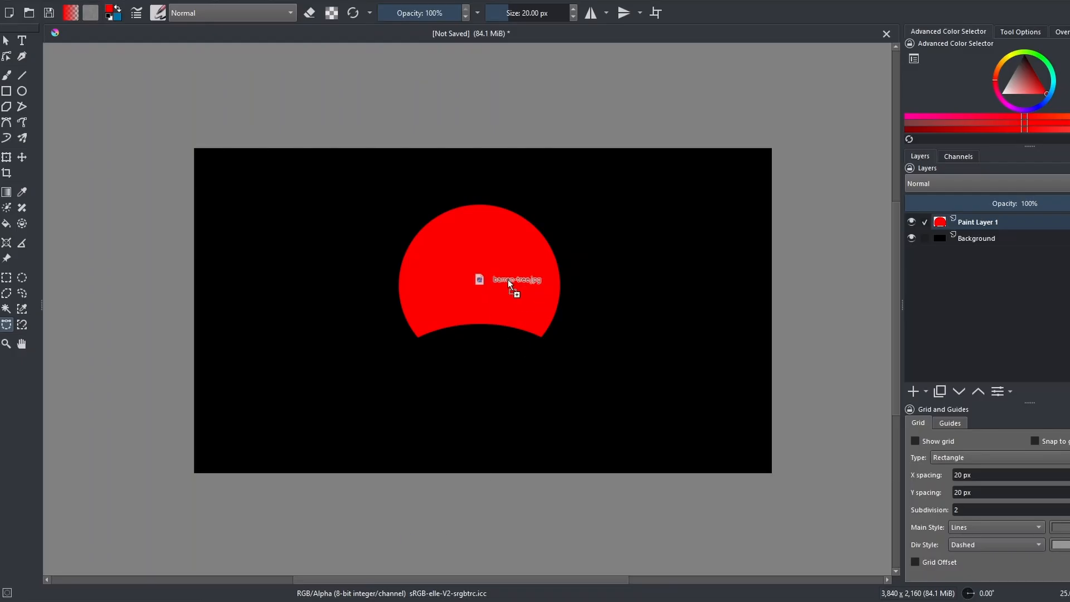
pyautogui.moveTo(507, 279); pyautogui.dragTo(510, 281)
pyautogui.click(522, 283)
# Enlarge the barren-tree.jpg photo and move it over the red circle
pyautogui.click(7, 157)
pyautogui.moveTo(253, 193); pyautogui.dragTo(501, 309)
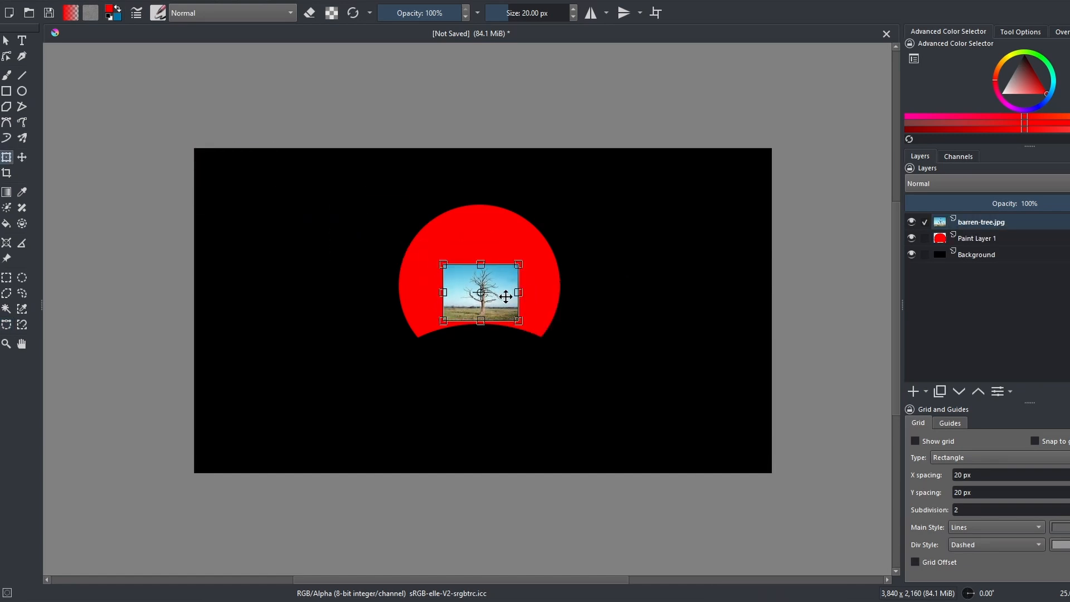
pyautogui.moveTo(525, 268); pyautogui.dragTo(615, 216)
pyautogui.moveTo(567, 242); pyautogui.dragTo(521, 256)
# Set the barren-tree.jpg layer's opacity to 40% and align the trunk's base with the curved hill
pyautogui.click(992, 208)
pyautogui.click(5, 161)
pyautogui.moveTo(534, 295); pyautogui.dragTo(532, 296)
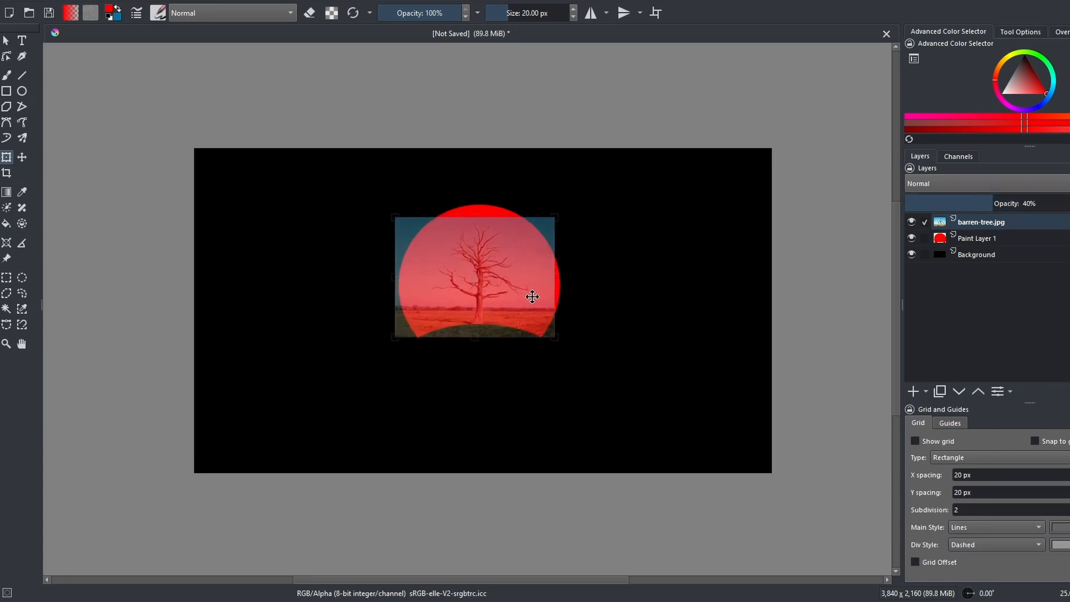
# Examine the semi-transparent tree's trunk and branches against the red circle
pyautogui.scroll(3, 501, 282)
pyautogui.moveTo(518, 270)
pyautogui.mouseDown()
pyautogui.moveTo(513, 282)
pyautogui.moveTo(507, 241)
pyautogui.moveTo(513, 282)
pyautogui.mouseUp()
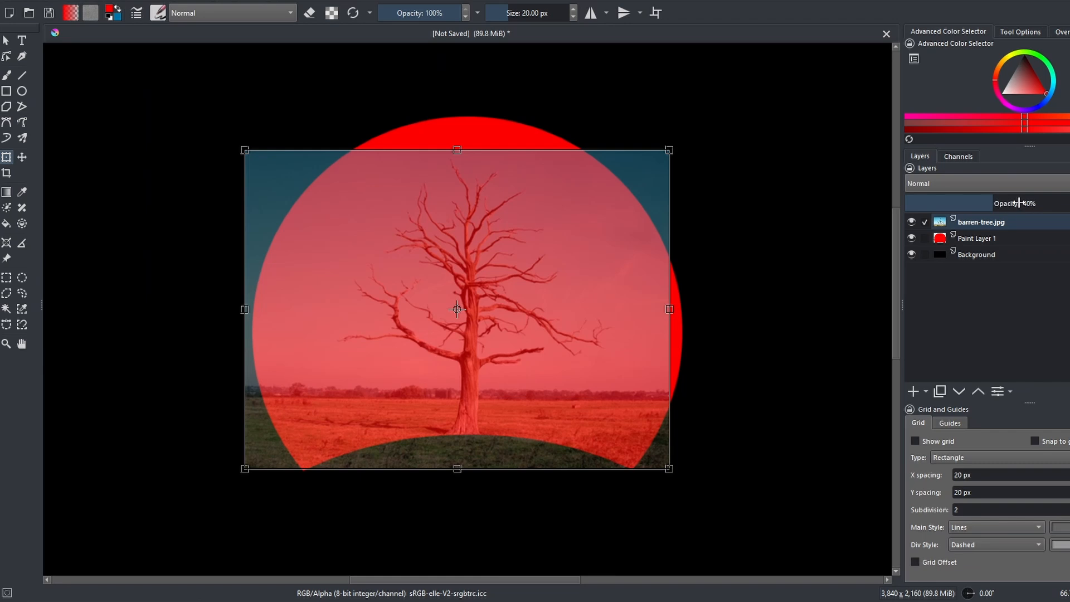
pyautogui.scroll(2, 509, 344)
pyautogui.moveTo(200, 322); pyautogui.dragTo(244, 284)
pyautogui.scroll(-2, 249, 290)
pyautogui.scroll(2, 314, 363)
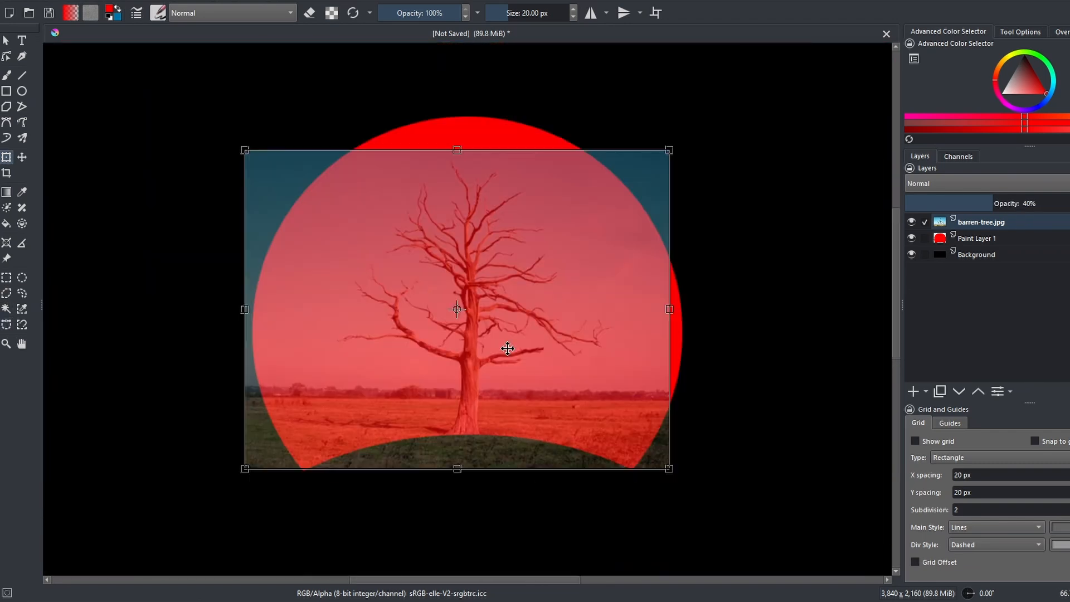
pyautogui.scroll(2, 509, 345)
pyautogui.moveTo(509, 345); pyautogui.dragTo(548, 313)
pyautogui.scroll(-2, 251, 288)
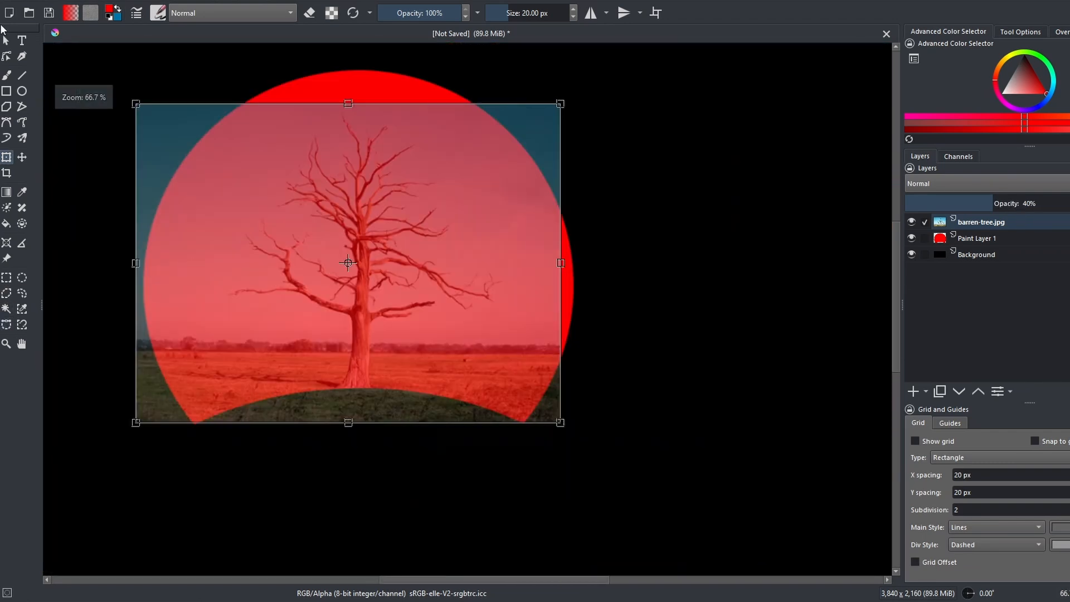
# Start a Bezier Curve selection at the trunk's left base and trace its left edge up onto the lowest left limb
pyautogui.click(6, 324)
pyautogui.scroll(3, 323, 362)
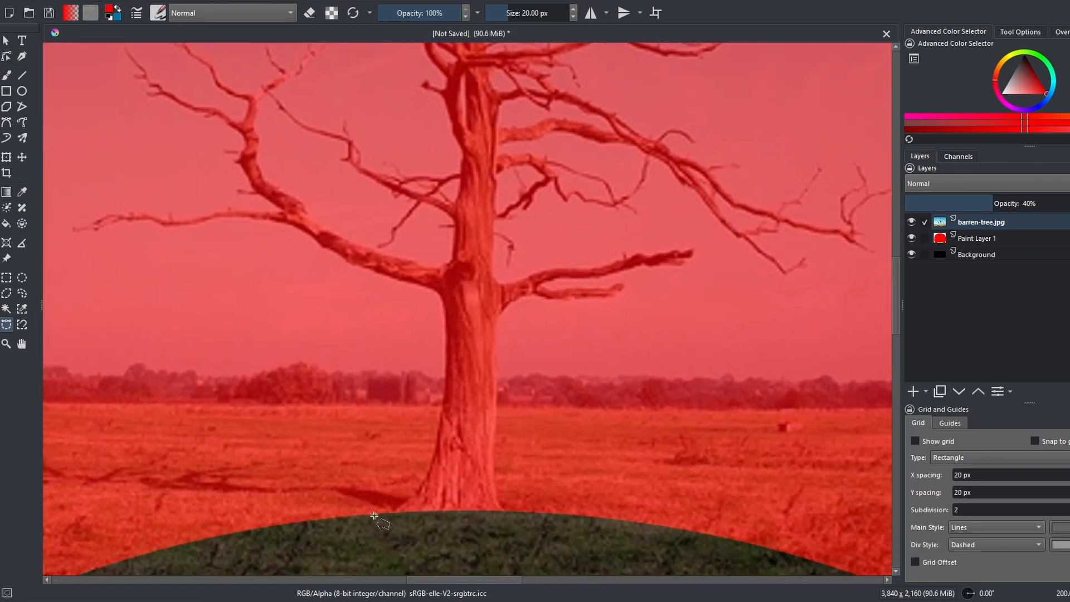
pyautogui.click(378, 515)
pyautogui.moveTo(435, 451); pyautogui.dragTo(441, 408)
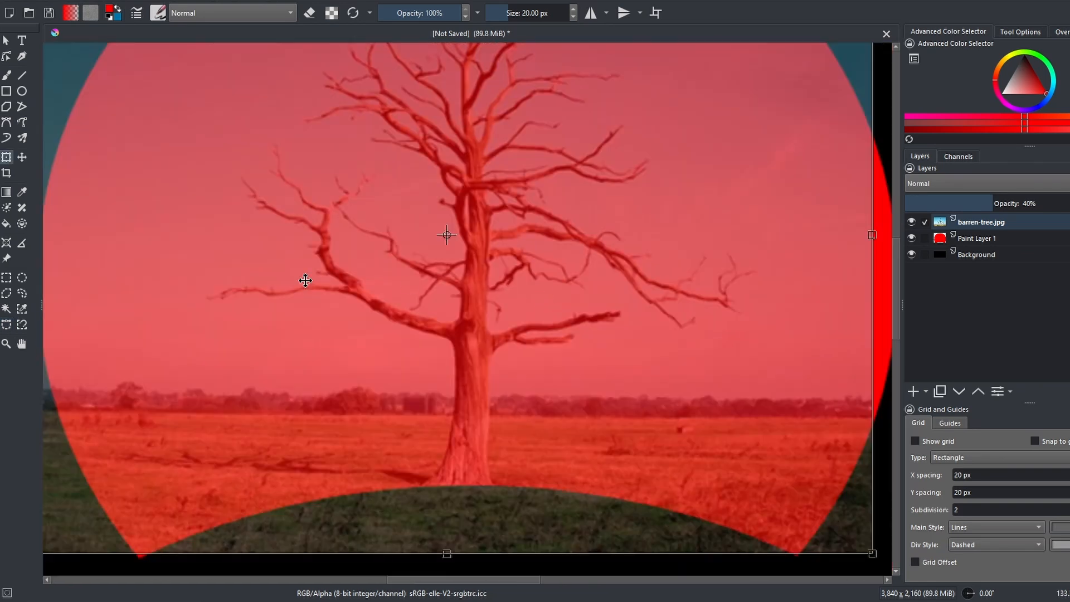
pyautogui.scroll(-2, 249, 289)
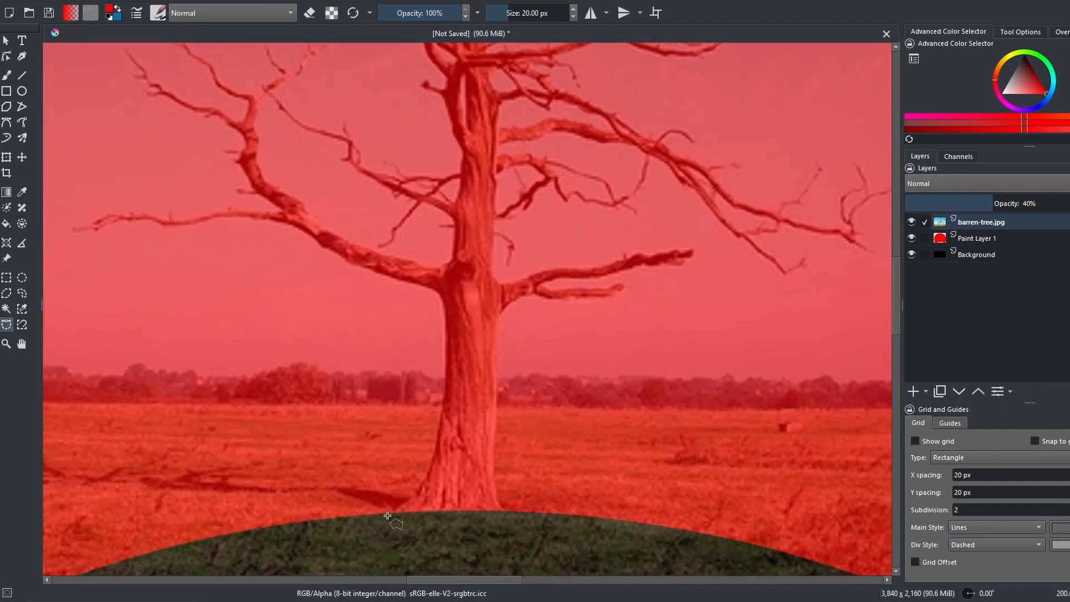
pyautogui.click(378, 516)
pyautogui.moveTo(435, 452); pyautogui.dragTo(440, 409)
pyautogui.moveTo(446, 344); pyautogui.dragTo(435, 289)
pyautogui.moveTo(399, 278); pyautogui.dragTo(330, 249)
# Continue the selection outline around the long horizontal left branch and up the outer side of the main left limb
pyautogui.scroll(3, 223, 209)
pyautogui.moveTo(223, 209); pyautogui.dragTo(248, 238)
pyautogui.moveTo(249, 238); pyautogui.dragTo(267, 236)
pyautogui.click(401, 241)
pyautogui.click(368, 217)
pyautogui.moveTo(324, 174)
pyautogui.mouseDown()
pyautogui.moveTo(349, 207)
pyautogui.moveTo(374, 285)
pyautogui.mouseUp()
pyautogui.click(345, 217)
pyautogui.moveTo(348, 216); pyautogui.dragTo(385, 305)
pyautogui.click(396, 261)
pyautogui.click(334, 189)
pyautogui.click(273, 180)
pyautogui.moveTo(272, 181); pyautogui.dragTo(435, 276)
pyautogui.click(361, 231)
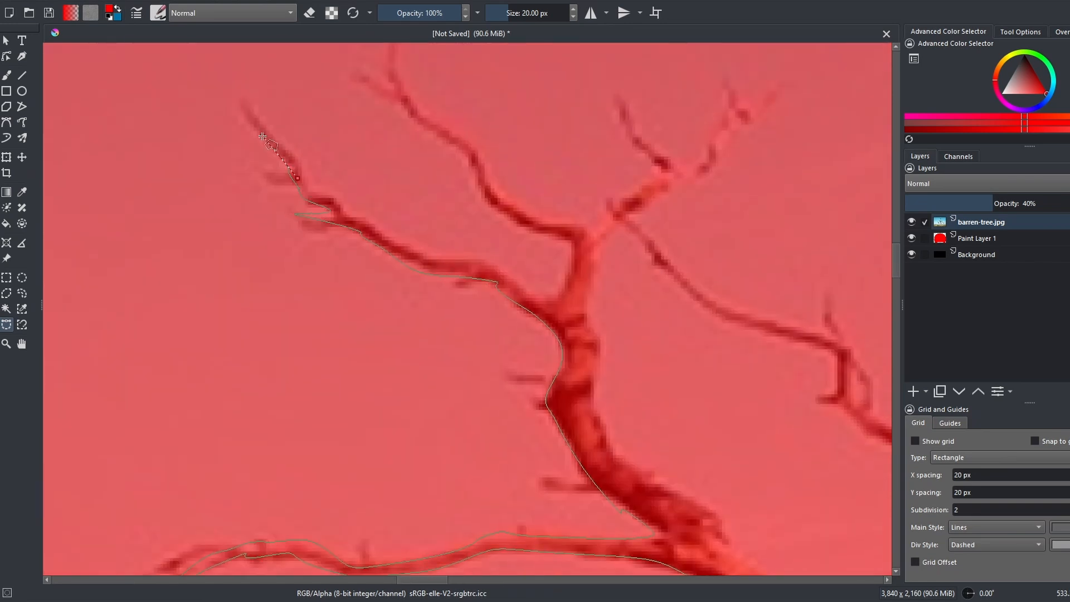
# Trace the selection outline around the left limb's outermost twig to its tip and back to the fork
pyautogui.click(297, 225)
pyautogui.click(335, 219)
pyautogui.click(311, 207)
pyautogui.click(299, 183)
pyautogui.click(284, 156)
pyautogui.click(487, 258)
pyautogui.click(553, 299)
# Trace the selection outline around the left limb's second long twig and the forked twigs at its right
pyautogui.click(575, 247)
pyautogui.click(484, 193)
pyautogui.moveTo(480, 186); pyautogui.dragTo(404, 332)
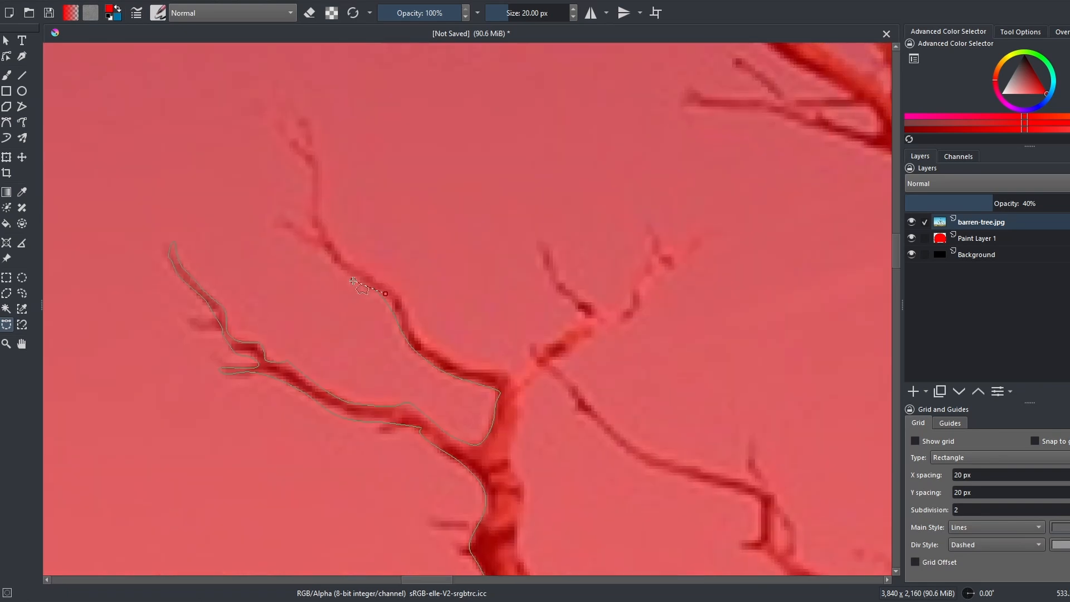
pyautogui.click(279, 120)
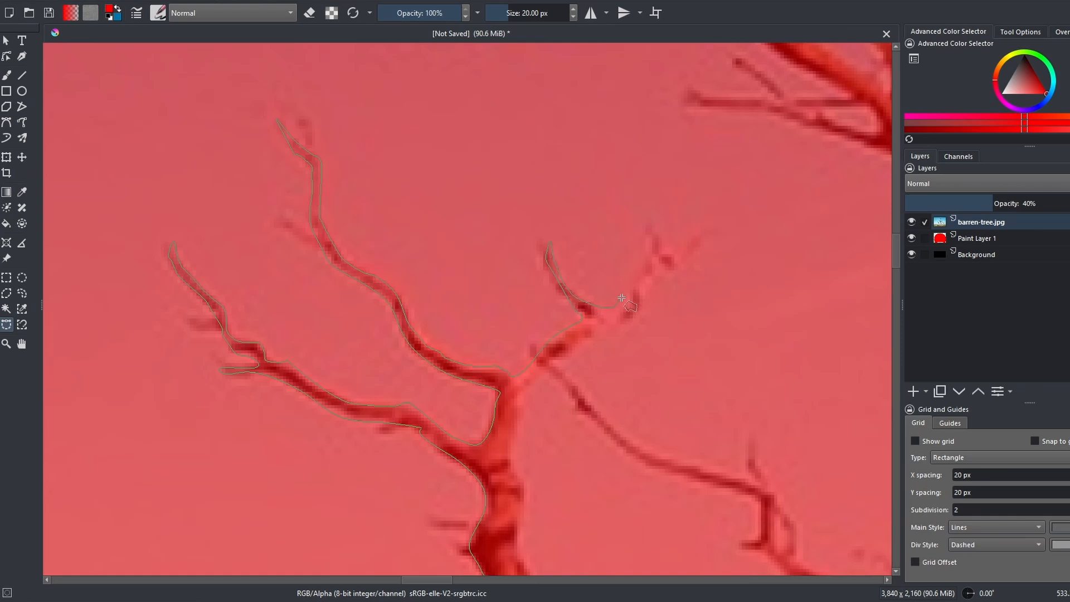
pyautogui.click(642, 295)
pyautogui.click(622, 325)
# Bring the selection outline down the inner edge of the left limb back to the trunk
pyautogui.scroll(1, 557, 363)
pyautogui.moveTo(557, 363); pyautogui.dragTo(378, 219)
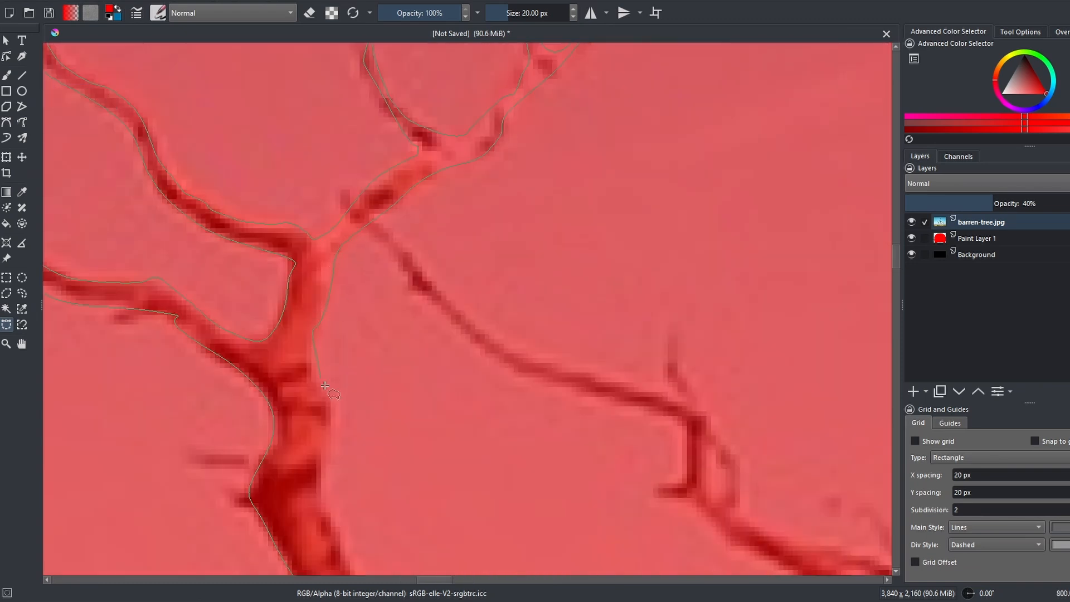
pyautogui.click(321, 377)
pyautogui.moveTo(336, 408); pyautogui.dragTo(333, 428)
pyautogui.moveTo(333, 428); pyautogui.dragTo(399, 282)
pyautogui.moveTo(391, 331); pyautogui.dragTo(392, 363)
pyautogui.moveTo(402, 398); pyautogui.dragTo(419, 423)
pyautogui.moveTo(710, 556); pyautogui.dragTo(328, 337)
# Continue the selection outline from the left limb up the trunk's left edge to the tip of the topmost twig
pyautogui.scroll(-5, 699, 382)
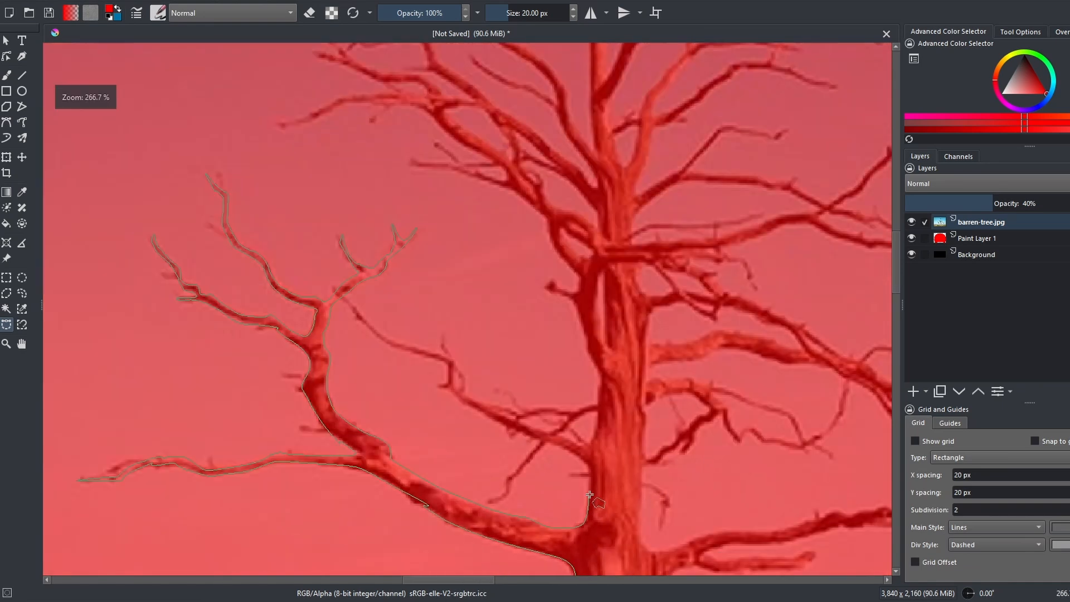
pyautogui.scroll(3, 483, 378)
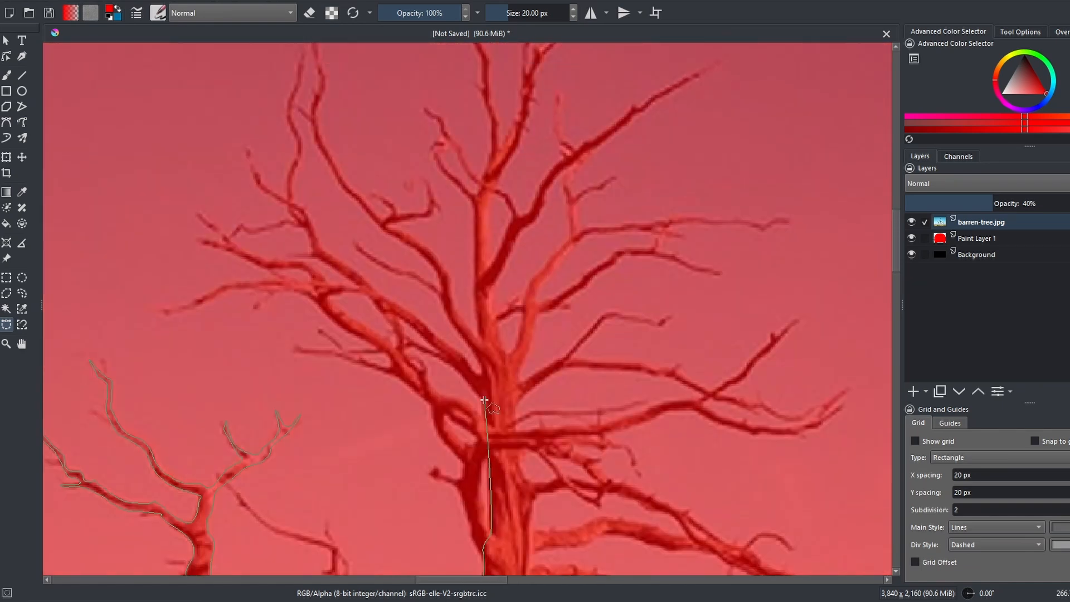
pyautogui.scroll(1, 486, 329)
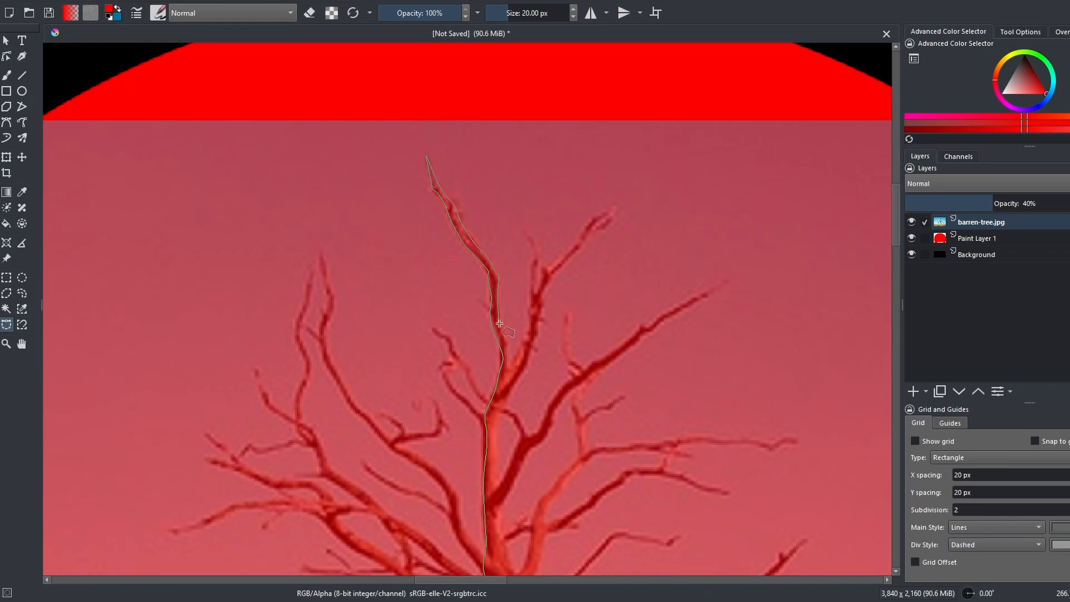
# Bring the selection outline down the right edge of the upper trunk, cutting across the bases of the side branches
pyautogui.scroll(-2, 498, 443)
pyautogui.scroll(3, 497, 282)
pyautogui.click(467, 317)
pyautogui.click(487, 382)
pyautogui.click(503, 437)
pyautogui.click(501, 498)
pyautogui.scroll(1, 501, 246)
pyautogui.click(501, 245)
pyautogui.click(532, 332)
pyautogui.click(524, 425)
# Trace the selection outline down the right edge of the lower trunk to its flared base and close it at the starting point
pyautogui.moveTo(524, 425); pyautogui.dragTo(539, 154)
pyautogui.click(538, 299)
pyautogui.moveTo(536, 358)
pyautogui.mouseDown()
pyautogui.moveTo(544, 187)
pyautogui.moveTo(543, 245)
pyautogui.mouseUp()
pyautogui.click(546, 204)
pyautogui.click(534, 327)
pyautogui.click(531, 349)
pyautogui.click(552, 380)
pyautogui.moveTo(553, 502); pyautogui.dragTo(587, 338)
pyautogui.scroll(-3, 585, 356)
pyautogui.scroll(-2, 590, 334)
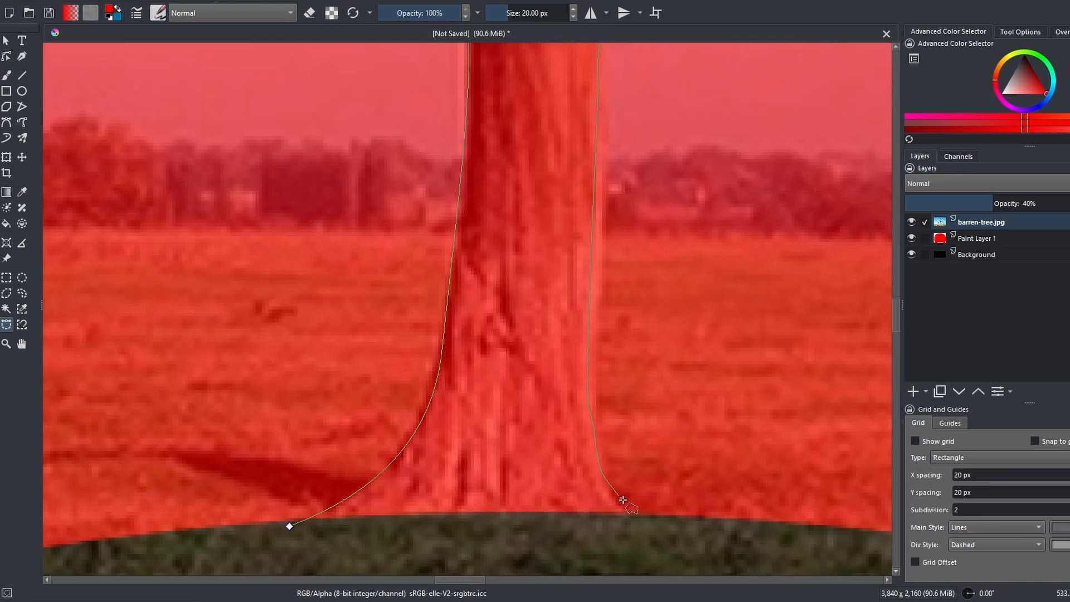
pyautogui.click(645, 528)
pyautogui.click(289, 526)
# Delete the selected tree shape from the red moon on Paint Layer 1
pyautogui.scroll(-4, 462, 472)
pyautogui.moveTo(522, 321); pyautogui.dragTo(508, 363)
pyautogui.scroll(-1, 508, 363)
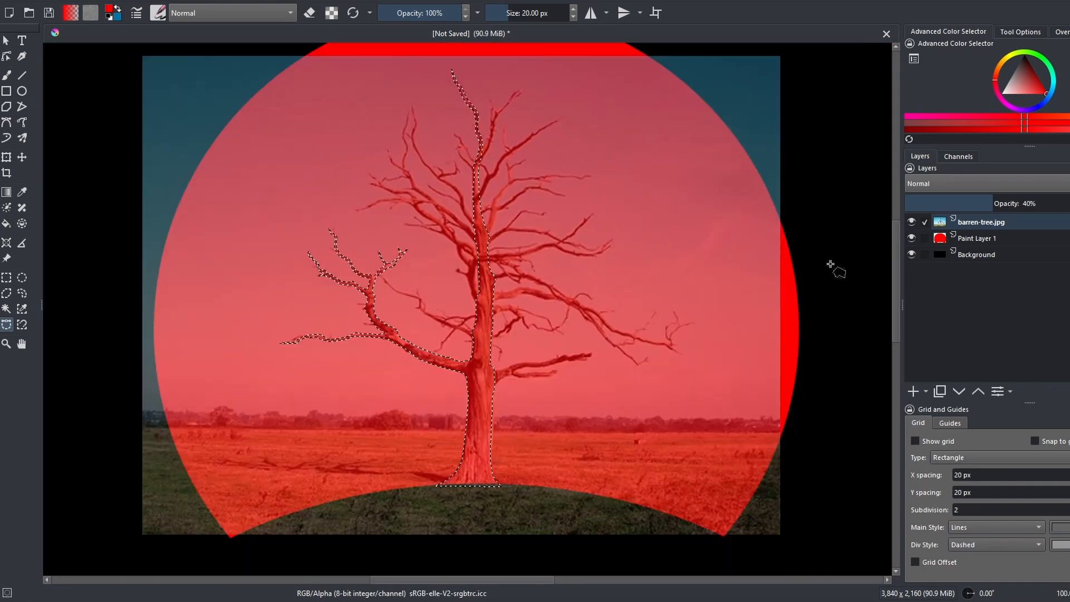
pyautogui.click(975, 237)
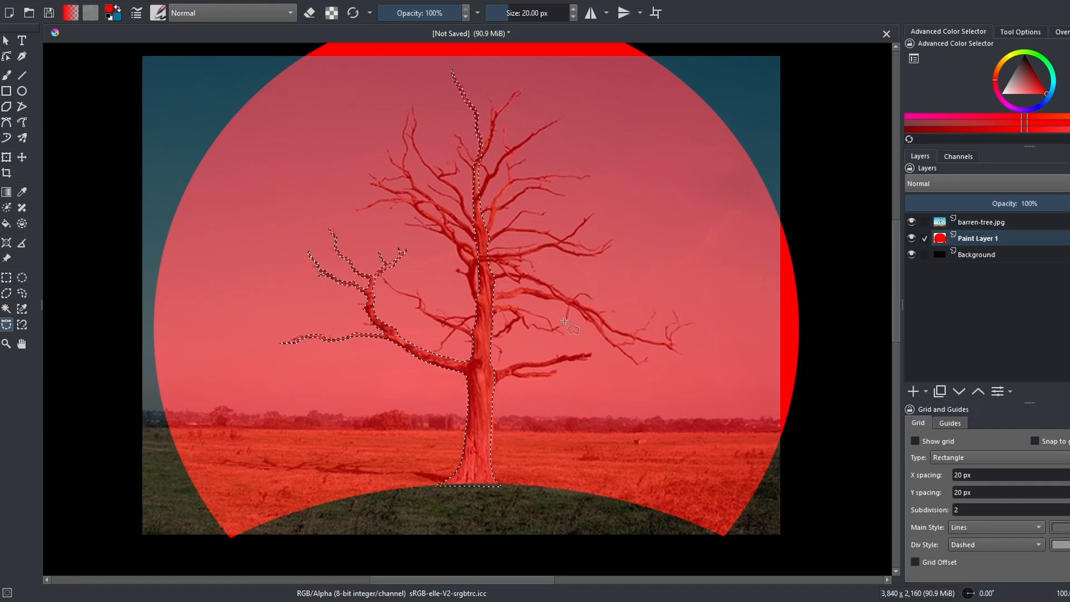
pyautogui.press('Delete')
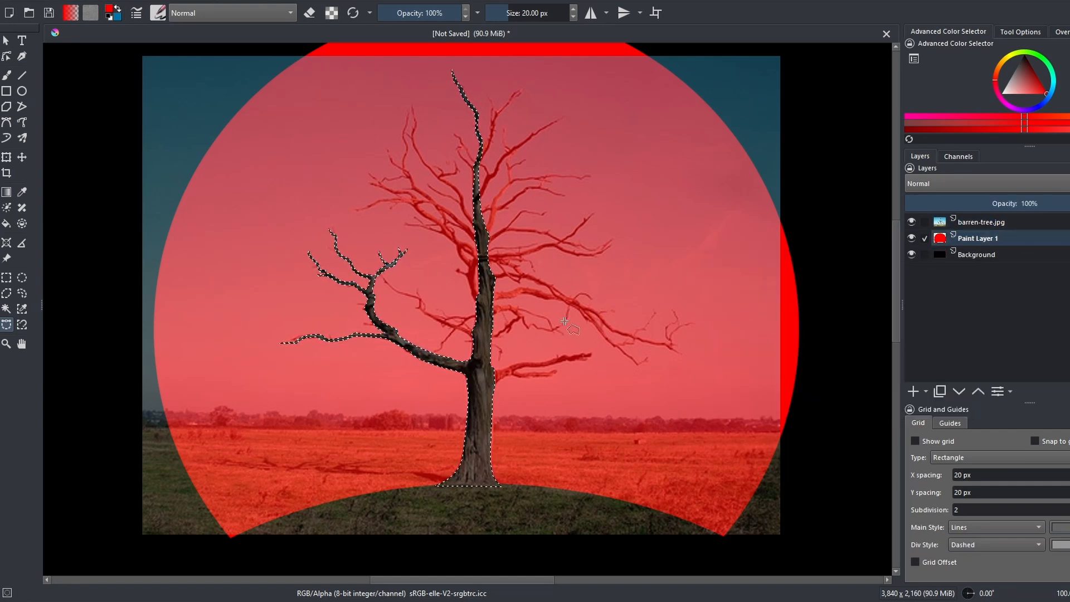
# Hide the barren-tree.jpg reference layer and clear the selection
pyautogui.click(911, 222)
pyautogui.scroll(-1, 735, 279)
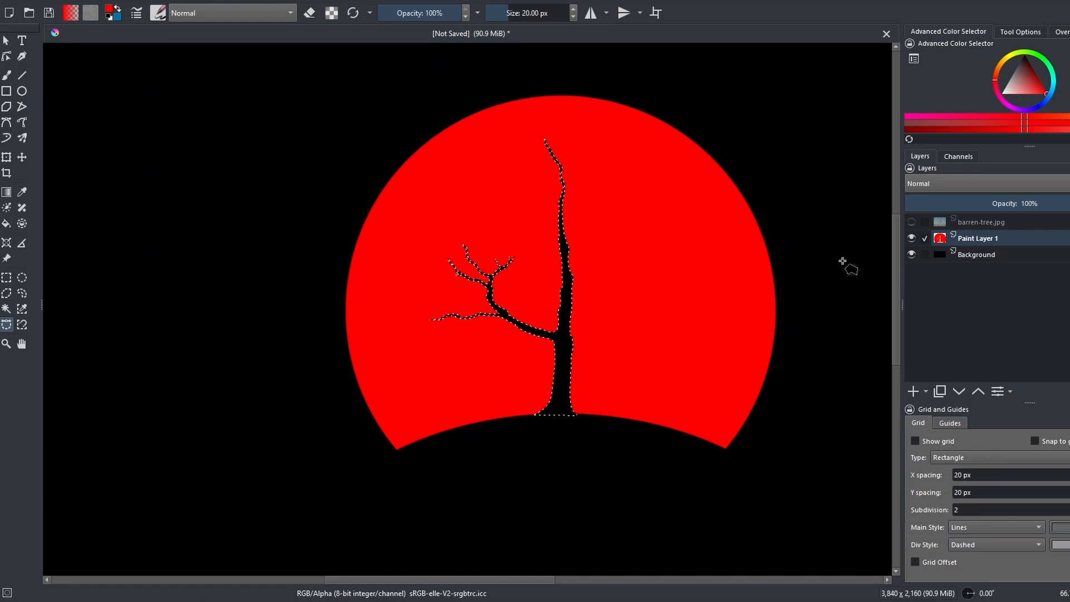
pyautogui.hotkey('ctrl', 'shift', 'a')
# Outline a freehand branch rising to the right from the middle of the trunk and delete it from the red moon
pyautogui.scroll(-1, 774, 260)
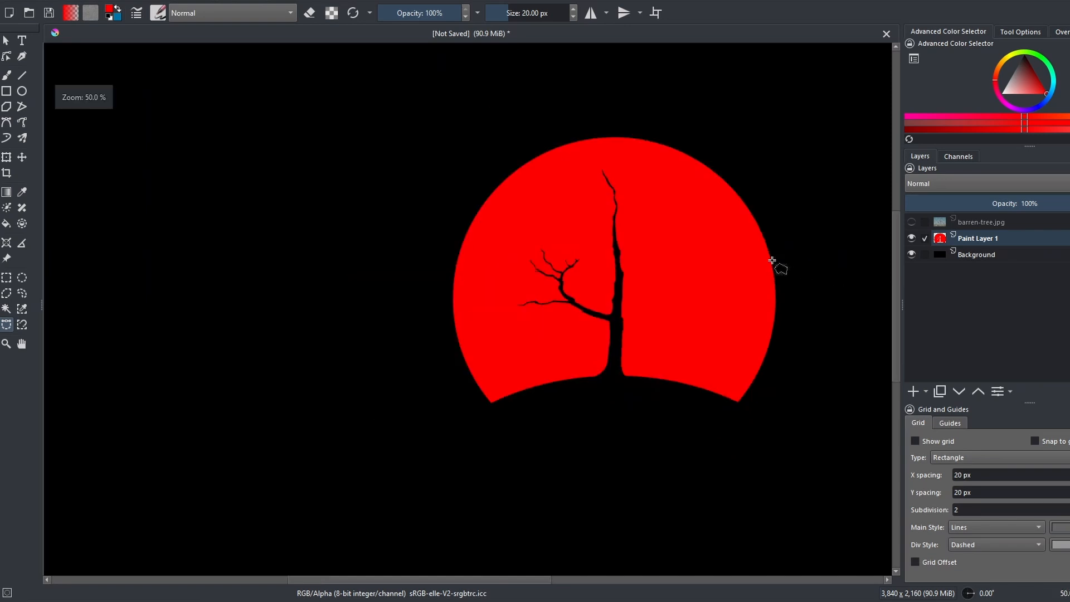
pyautogui.moveTo(694, 299); pyautogui.dragTo(675, 295)
pyautogui.scroll(3, 675, 296)
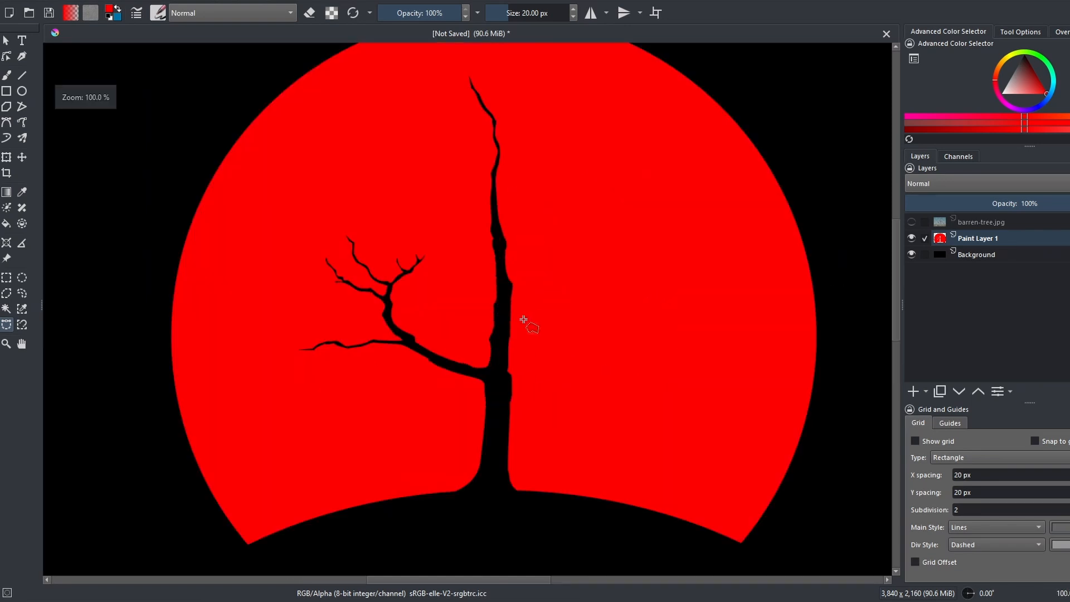
pyautogui.click(511, 282)
pyautogui.click(688, 212)
pyautogui.click(641, 215)
pyautogui.click(619, 245)
pyautogui.click(588, 251)
pyautogui.click(511, 282)
# Outline a forked twig on top of the right branch, delete it from the red moon and clear the selection
pyautogui.scroll(1, 554, 272)
pyautogui.click(521, 337)
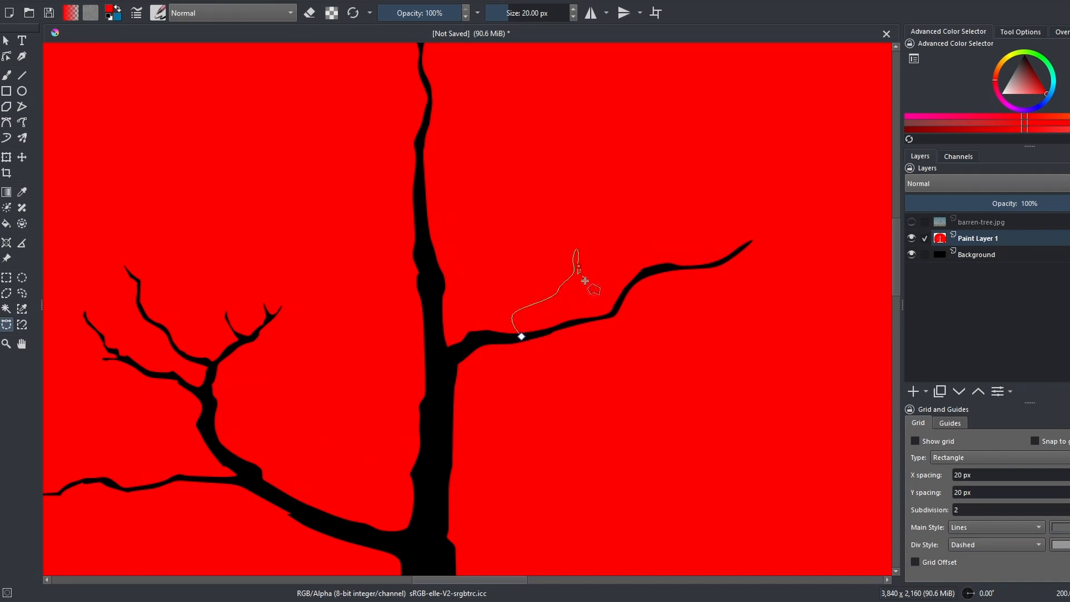
pyautogui.scroll(2, 583, 276)
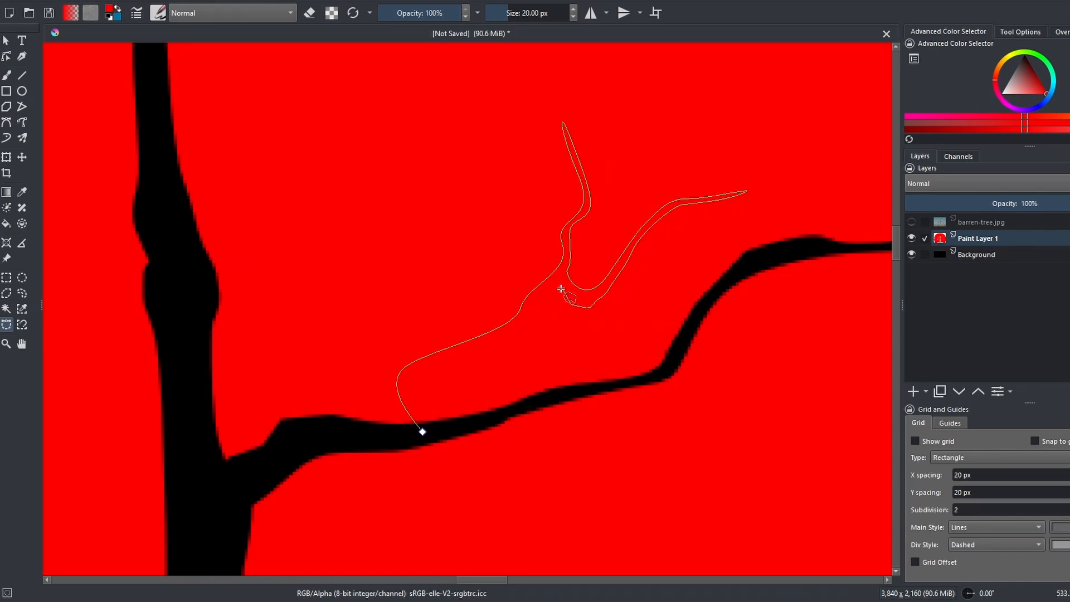
pyautogui.click(422, 432)
pyautogui.press('Delete')
pyautogui.hotkey('ctrl', 'shift', 'a')
# Outline a long bent branch reaching left from the upper trunk, delete it from the red moon and clear the selection
pyautogui.scroll(-5, 520, 357)
pyautogui.scroll(3, 511, 174)
pyautogui.click(479, 317)
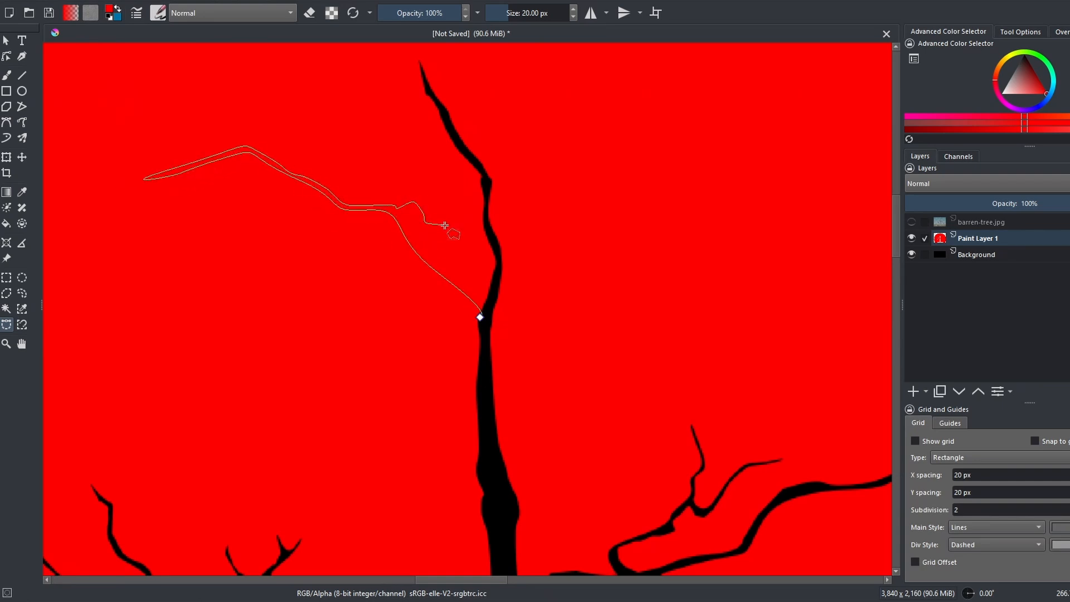
pyautogui.click(480, 317)
pyautogui.press('Delete')
pyautogui.hotkey('ctrl', 'shift', 'a')
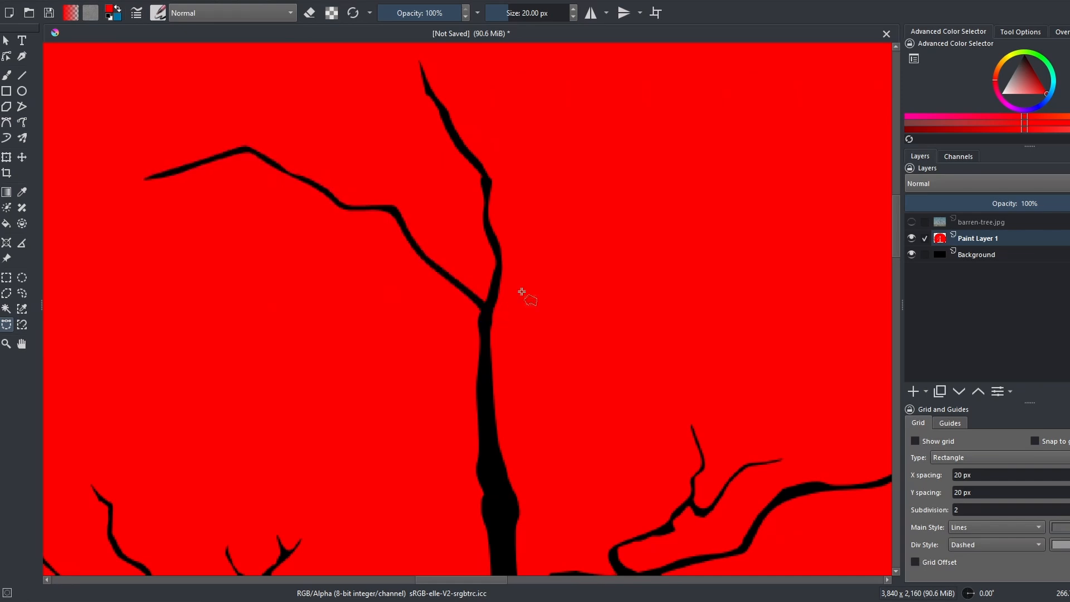
# Outline a short upward twig on the upper-left branch and delete it from the red moon
pyautogui.scroll(-5, 652, 373)
pyautogui.scroll(4, 494, 236)
pyautogui.click(494, 236)
pyautogui.click(494, 236)
pyautogui.press('Delete')
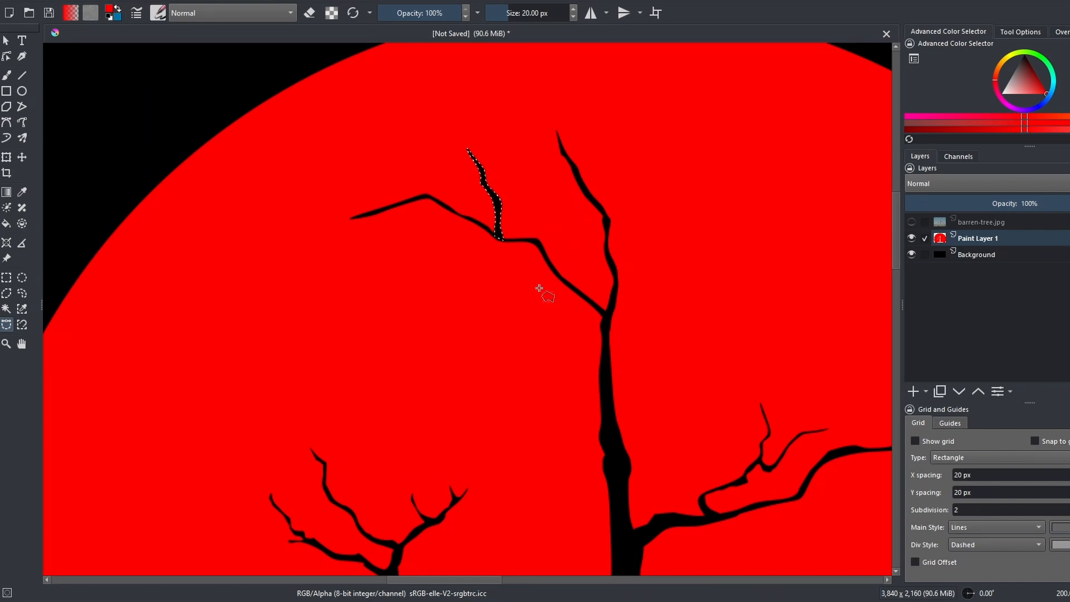
# Outline a branch curving up to the right from the upper trunk, delete it from the red moon and clear the selection
pyautogui.scroll(-4, 574, 244)
pyautogui.scroll(3, 557, 262)
pyautogui.click(544, 267)
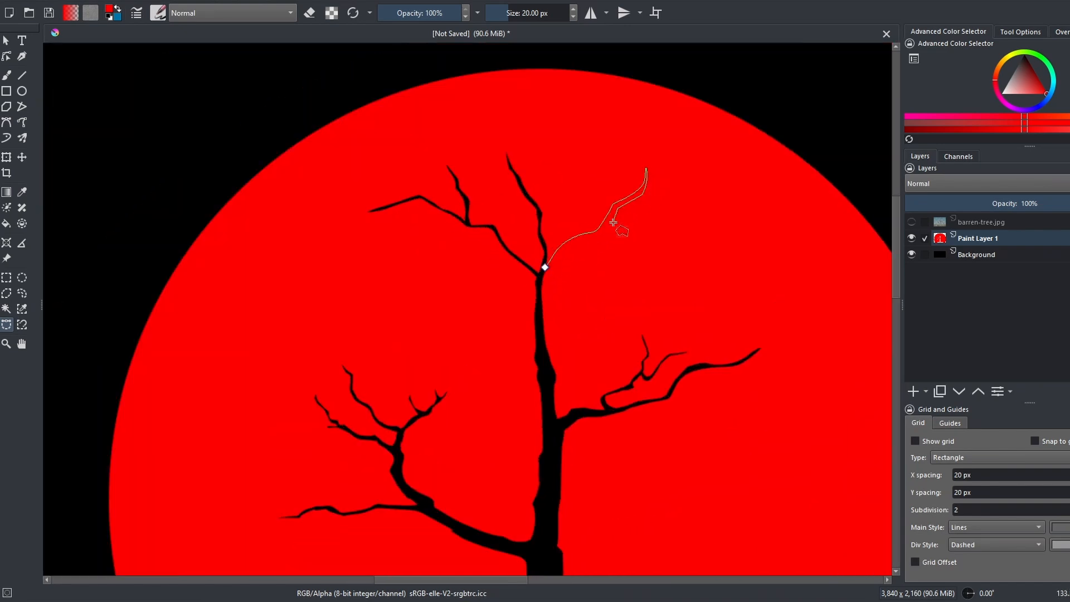
pyautogui.click(545, 266)
pyautogui.press('Delete')
pyautogui.hotkey('ctrl', 'shift', 'a')
# Outline one more small twig on the tree and delete it from the red moon
pyautogui.scroll(-3, 587, 273)
pyautogui.scroll(7, 588, 281)
pyautogui.click(451, 185)
pyautogui.click(408, 262)
pyautogui.click(450, 185)
pyautogui.press('Delete')
pyautogui.scroll(-8, 551, 301)
pyautogui.scroll(-2, 628, 329)
pyautogui.scroll(4, 556, 306)
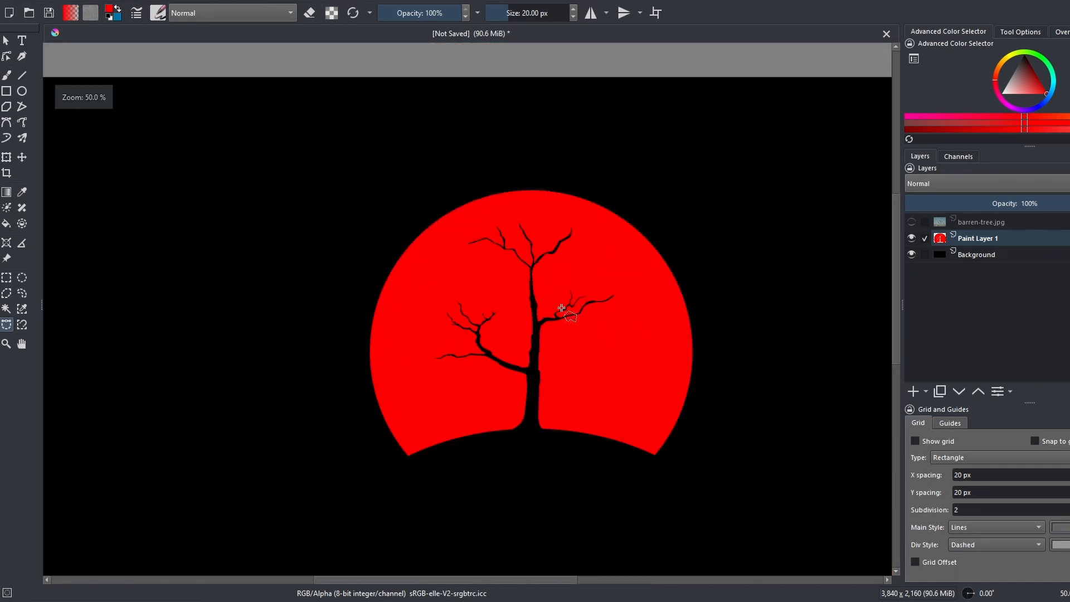
pyautogui.scroll(-2, 571, 361)
pyautogui.scroll(-1, 572, 361)
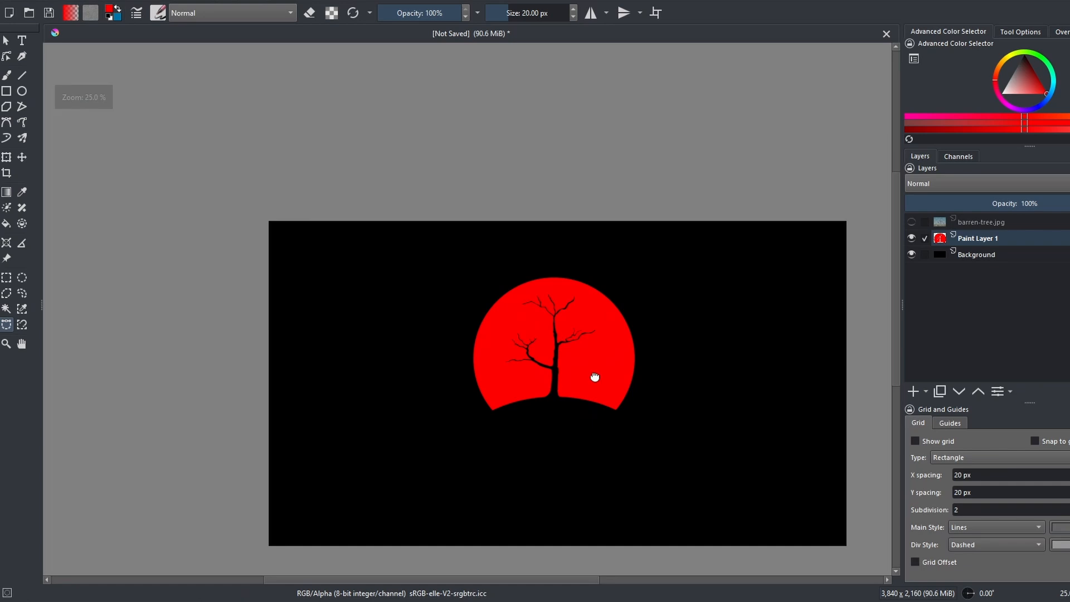
pyautogui.moveTo(597, 375); pyautogui.dragTo(574, 294)
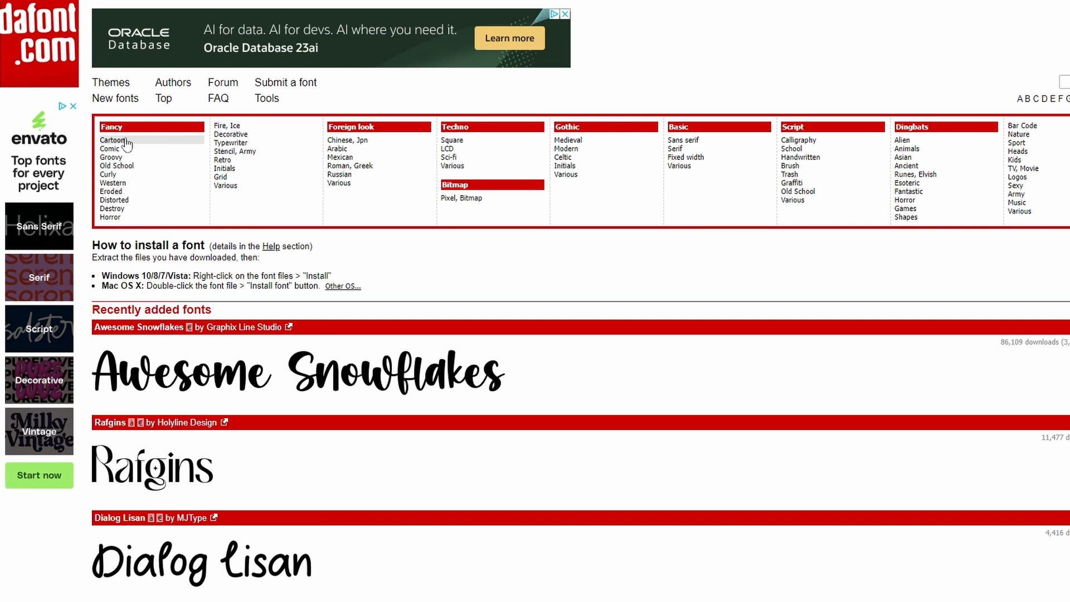
# On dafont.com, list the Fancy > Horror fonts and preview them with the text "Horrror Studio"
pyautogui.click(135, 223)
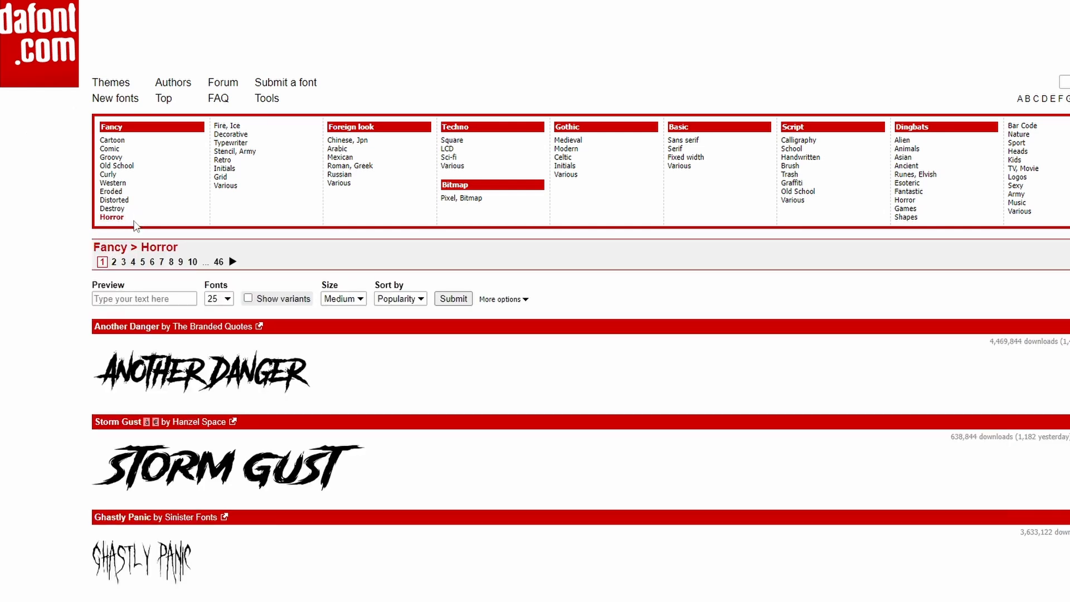
pyautogui.scroll(-3, 490, 262)
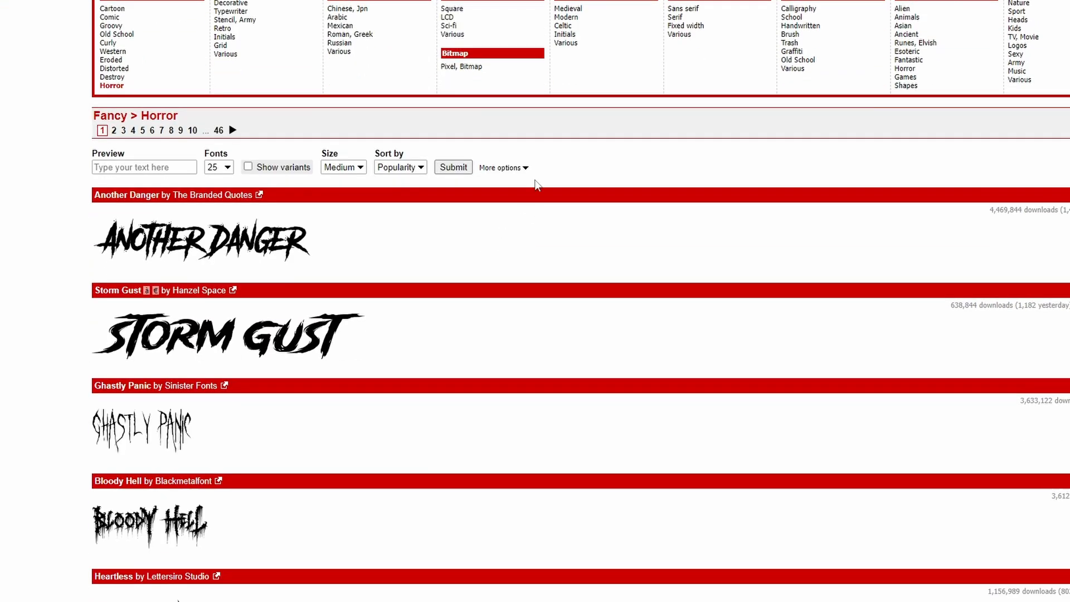
pyautogui.click(525, 169)
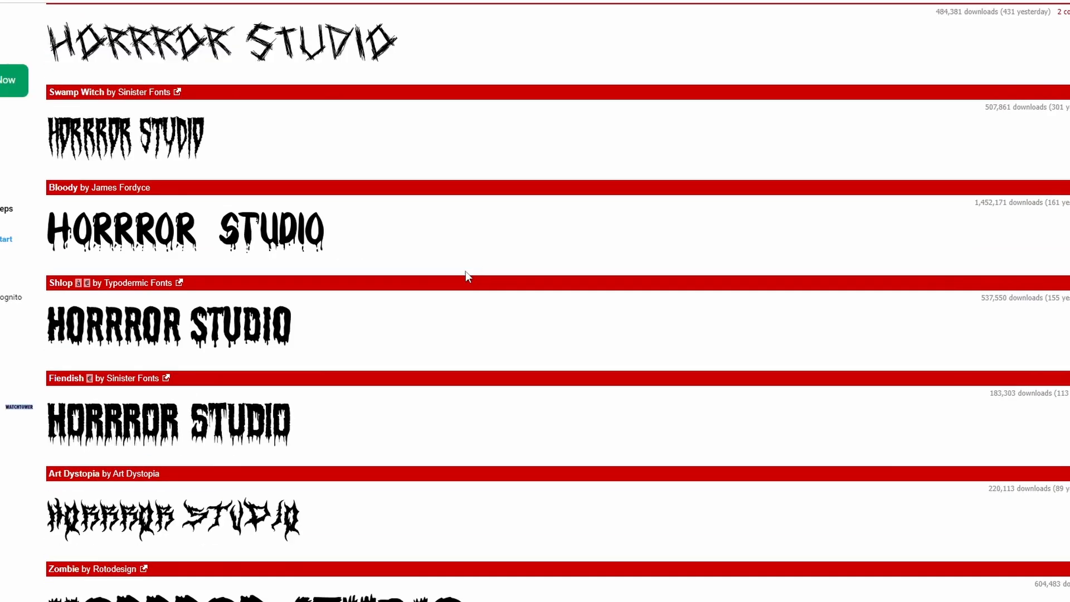
# Browse the horror font previews on the first and second result pages for a suitable title font
pyautogui.scroll(-8, 508, 458)
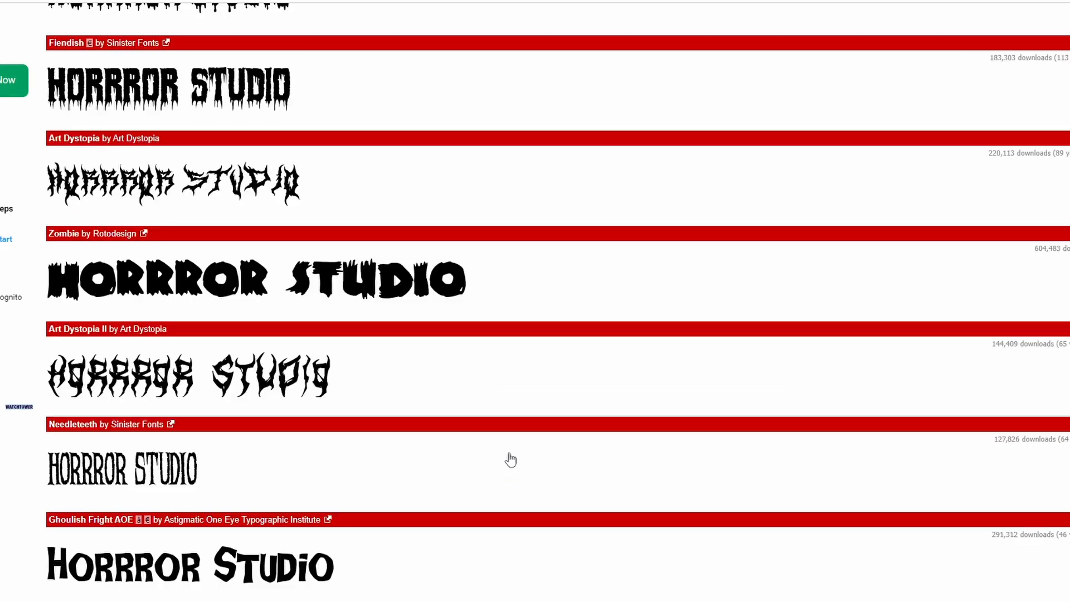
pyautogui.scroll(-20, 511, 460)
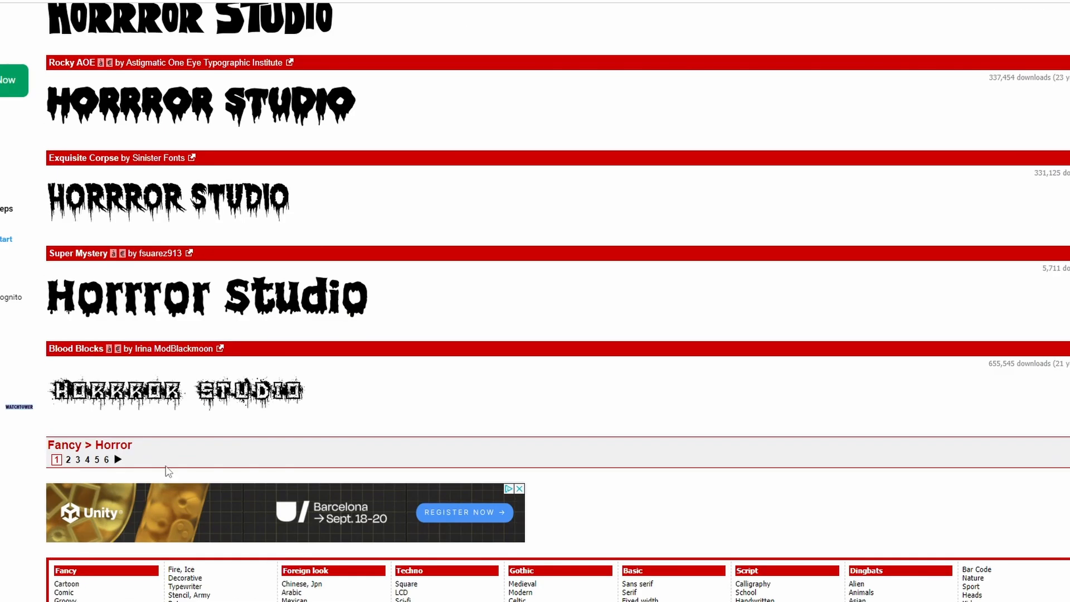
pyautogui.click(118, 459)
pyautogui.scroll(-14, 362, 454)
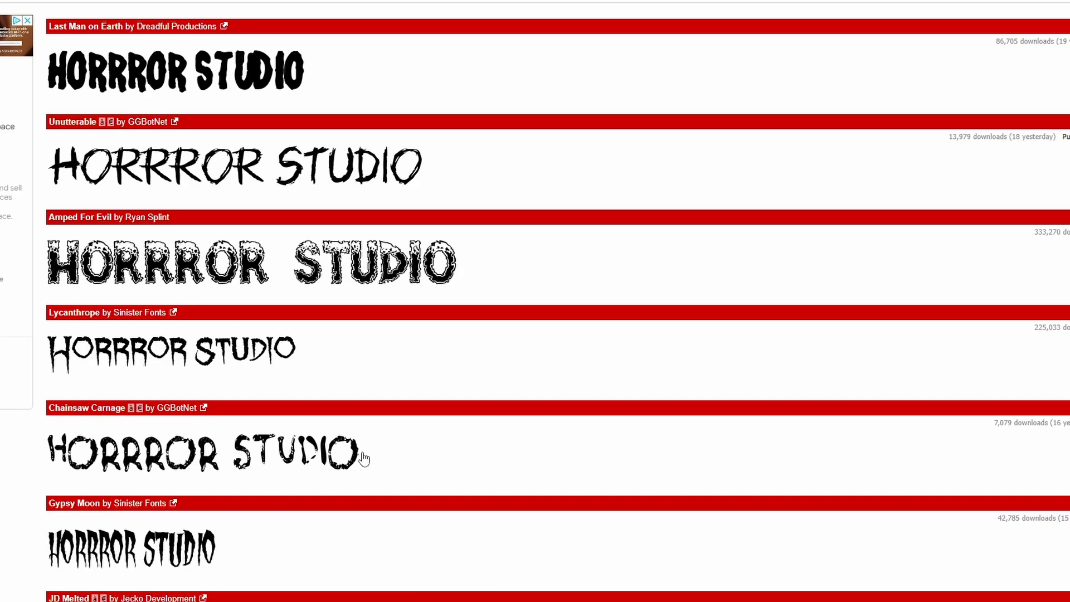
pyautogui.scroll(-20, 312, 368)
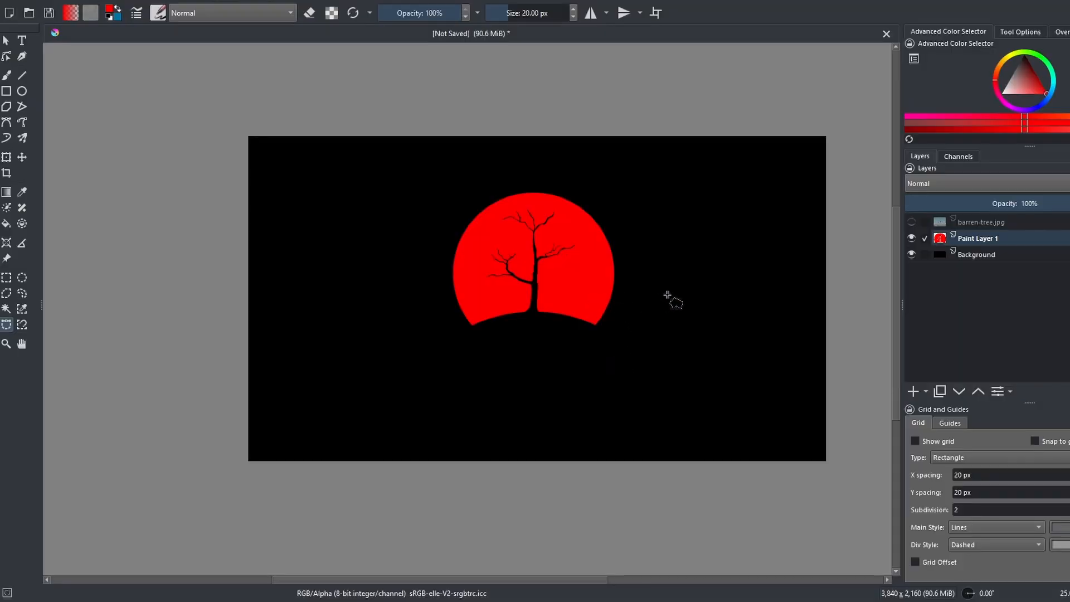
# Back in Krita, add a paint layer above Paint Layer 1 and place a text object just below the moon
pyautogui.press('Insert')
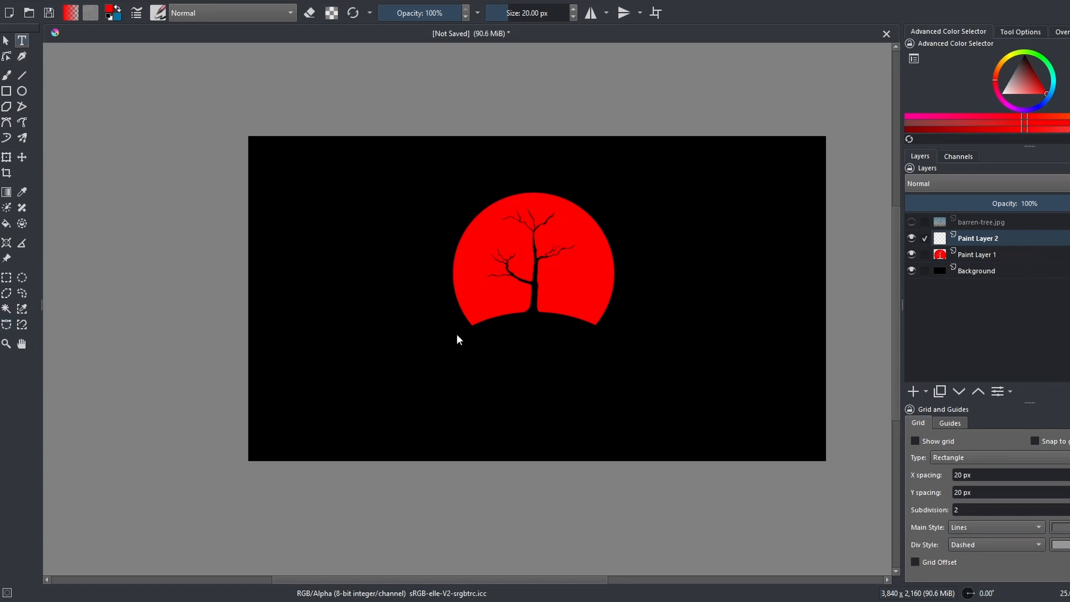
pyautogui.moveTo(449, 327); pyautogui.dragTo(640, 391)
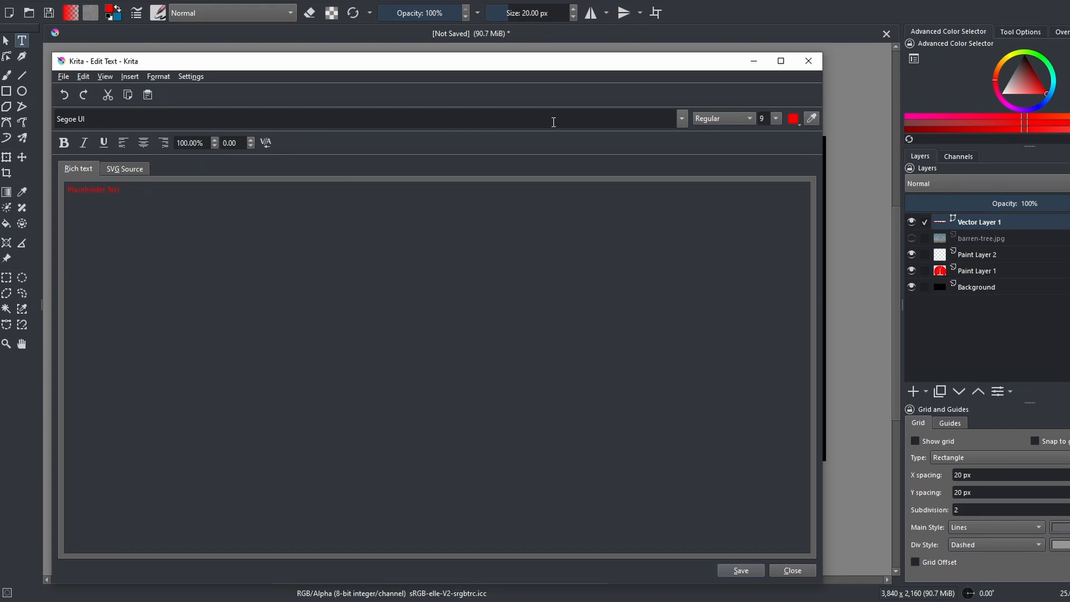
# Set the text's font to Nosferotica and replace the placeholder text with "HORROR STUDIO"
pyautogui.click(682, 119)
pyautogui.scroll(-10, 379, 230)
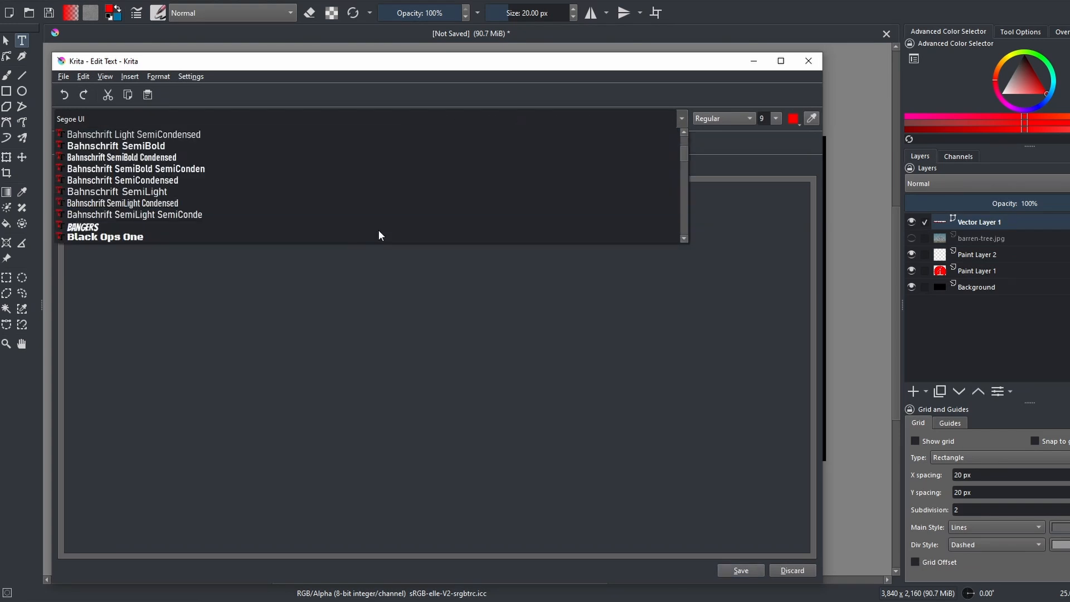
pyautogui.scroll(-15, 175, 209)
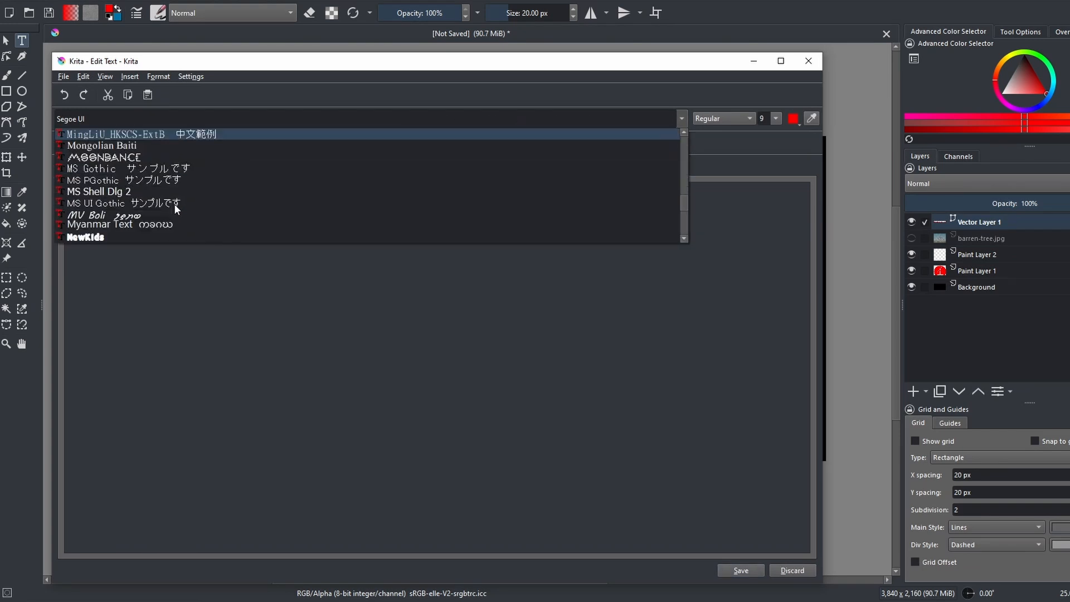
pyautogui.click(156, 226)
pyautogui.moveTo(105, 191); pyautogui.dragTo(58, 177)
pyautogui.press('BackSpace')
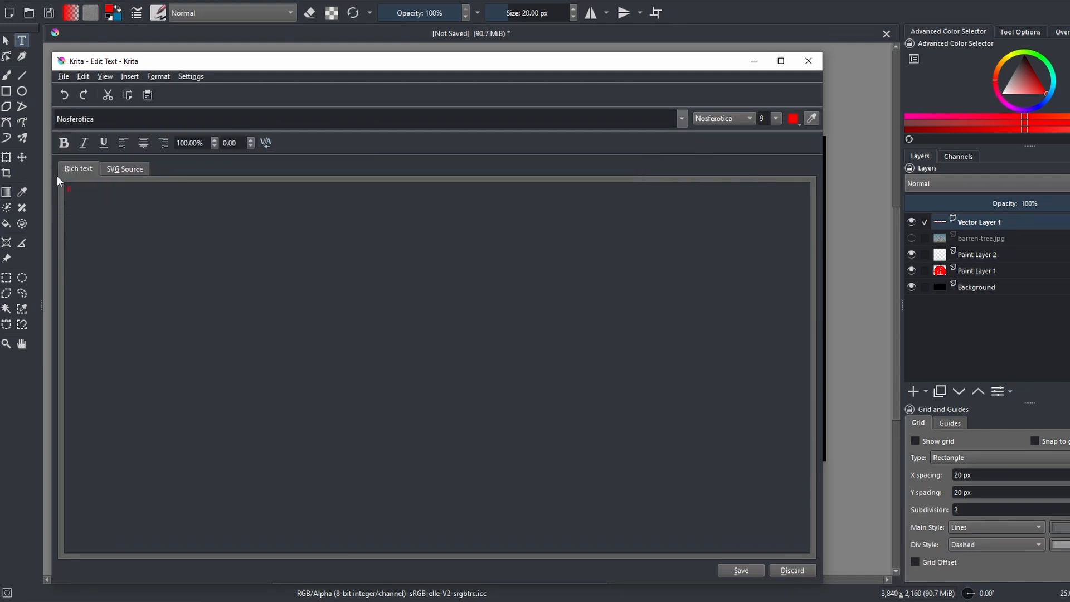
# Set the whole title's font size to 72, save the text and close the text editor
pyautogui.hotkey('ctrl', 'a')
pyautogui.click(775, 118)
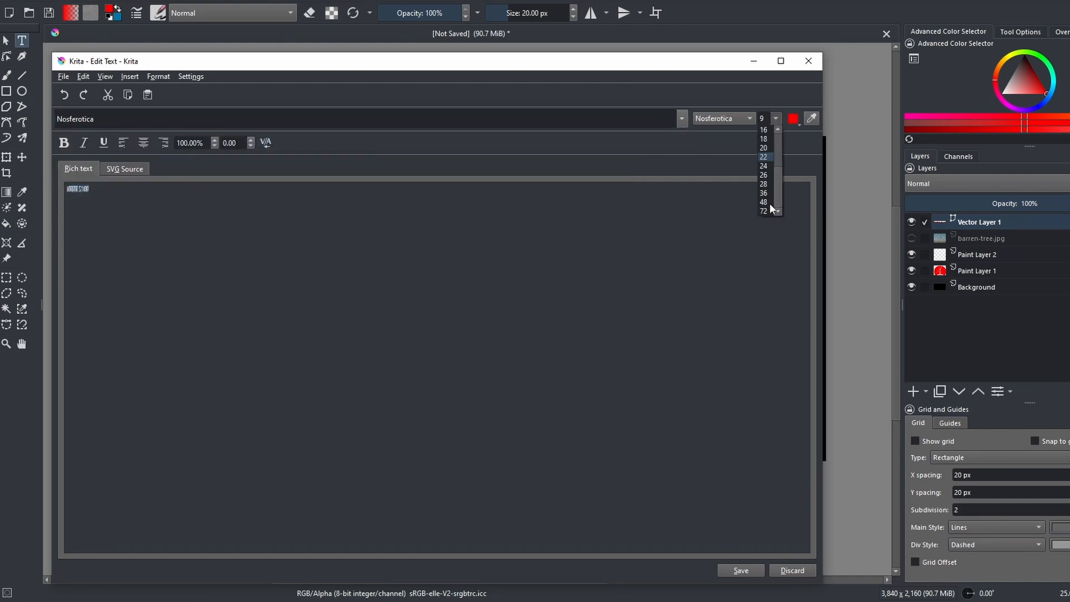
pyautogui.click(768, 207)
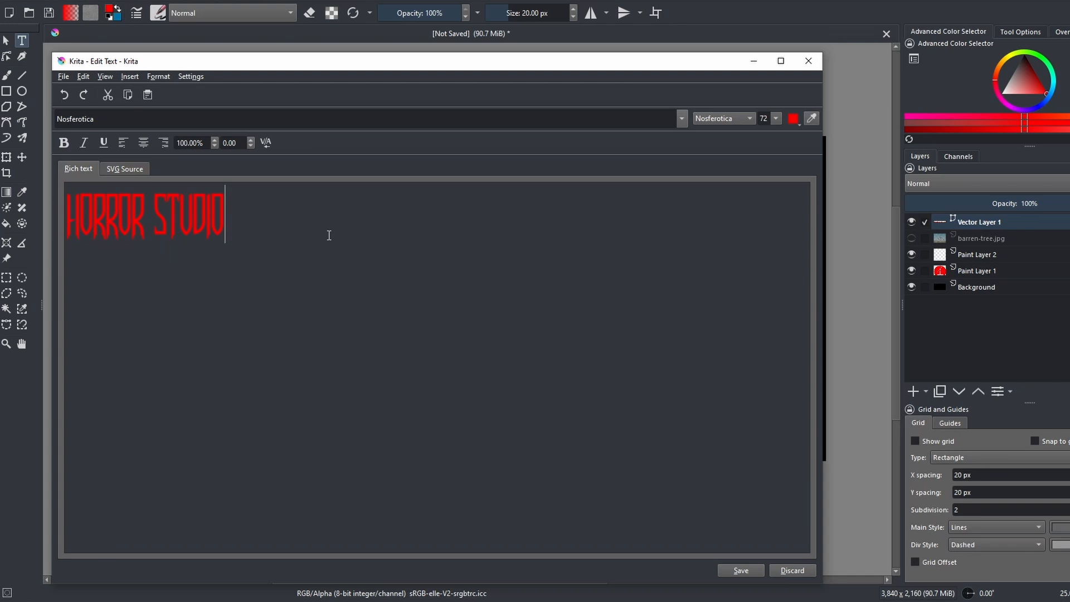
pyautogui.click(757, 571)
pyautogui.click(791, 571)
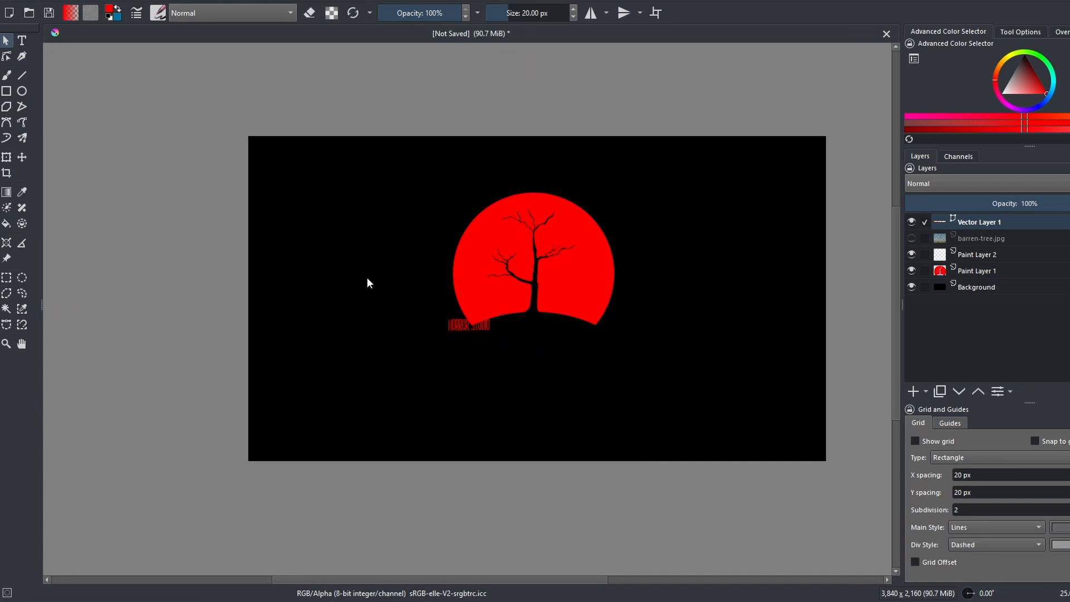
# Scale the HORROR STUDIO title up with the Transform tool until it is slightly wider than the moon
pyautogui.click(9, 159)
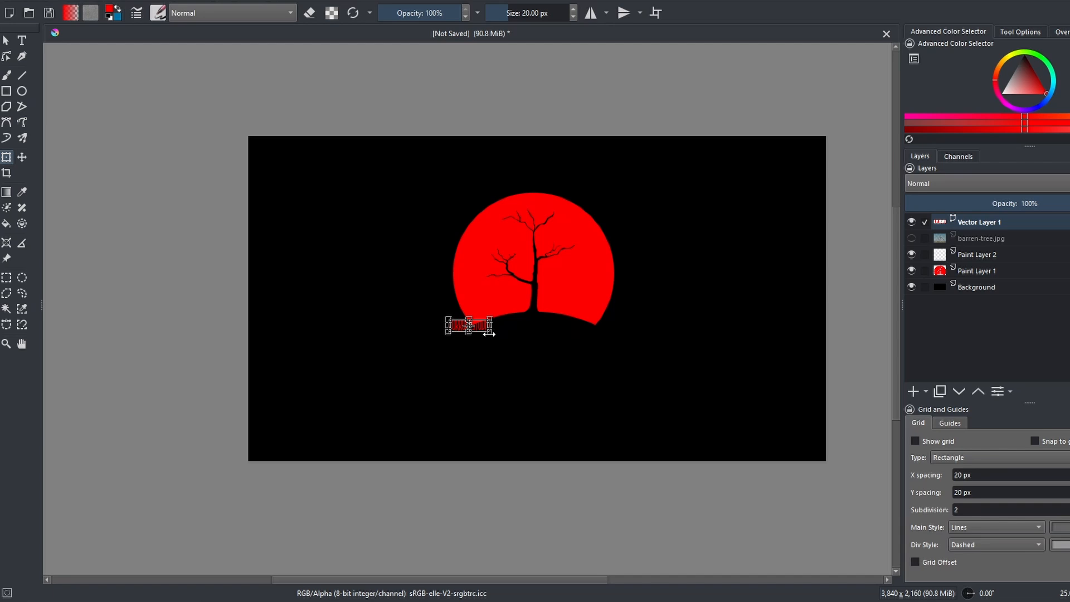
pyautogui.press('1')
pyautogui.moveTo(492, 322); pyautogui.dragTo(826, 372)
pyautogui.scroll(-2, 692, 342)
pyautogui.scroll(1, 642, 331)
pyautogui.moveTo(633, 355); pyautogui.dragTo(771, 374)
pyautogui.scroll(-1, 519, 332)
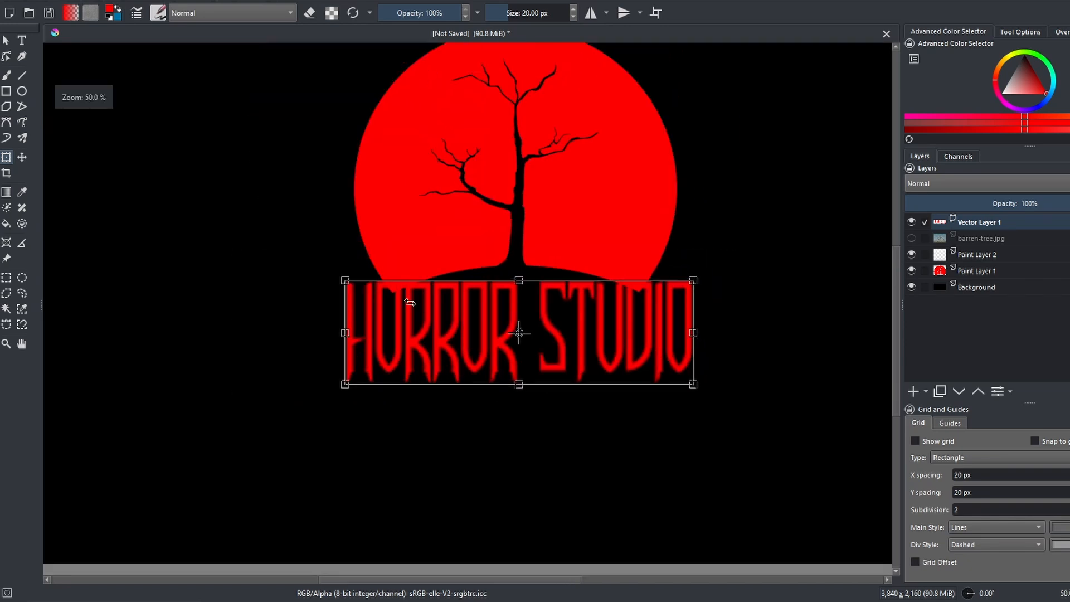
# Move the enlarged title down to leave a small gap below the hill, centred under the moon, and apply the transform
pyautogui.moveTo(549, 344); pyautogui.dragTo(551, 364)
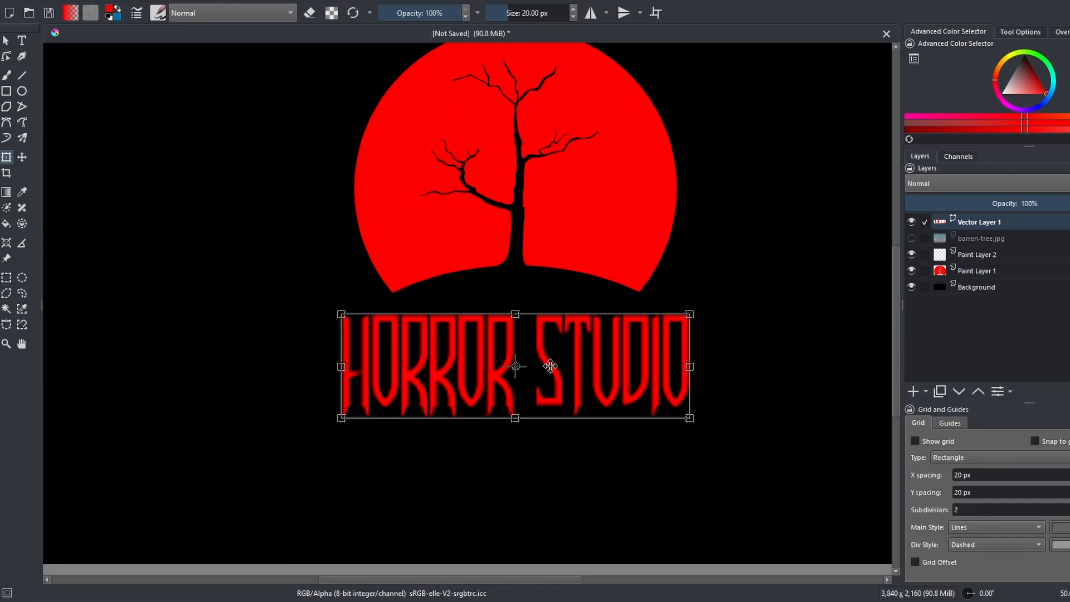
pyautogui.scroll(-2, 611, 354)
pyautogui.press('Return')
pyautogui.scroll(3, 659, 341)
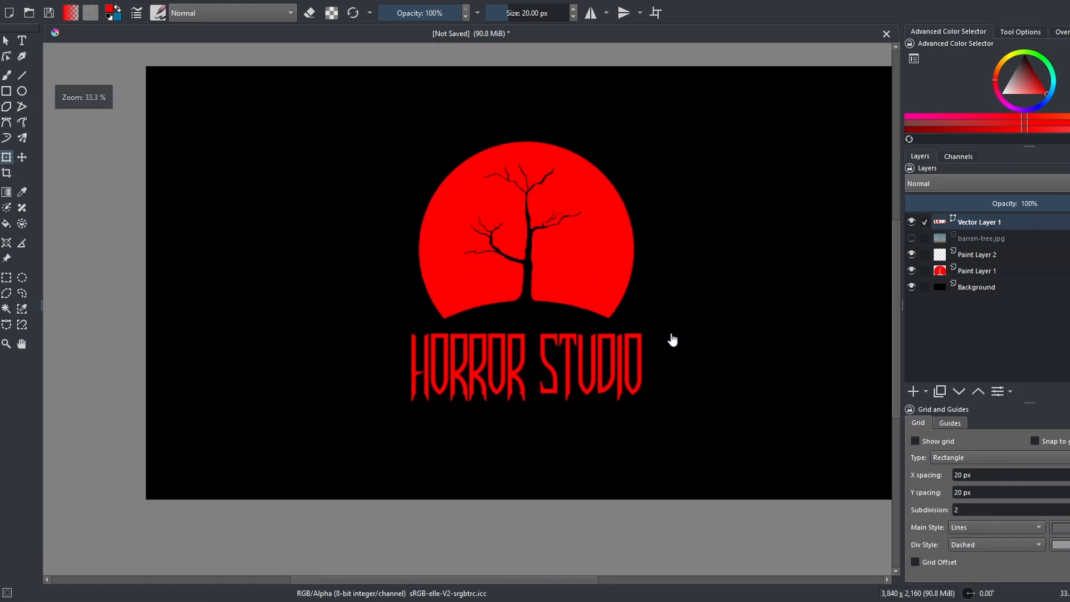
pyautogui.moveTo(467, 269); pyautogui.dragTo(536, 329)
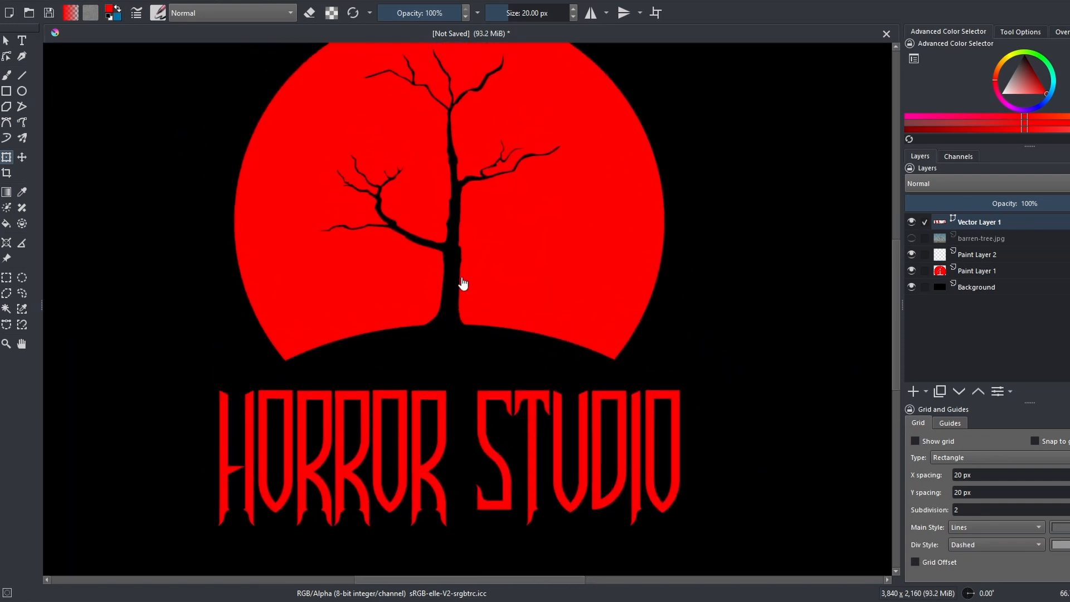
pyautogui.moveTo(449, 286); pyautogui.dragTo(488, 331)
pyautogui.scroll(-2, 489, 334)
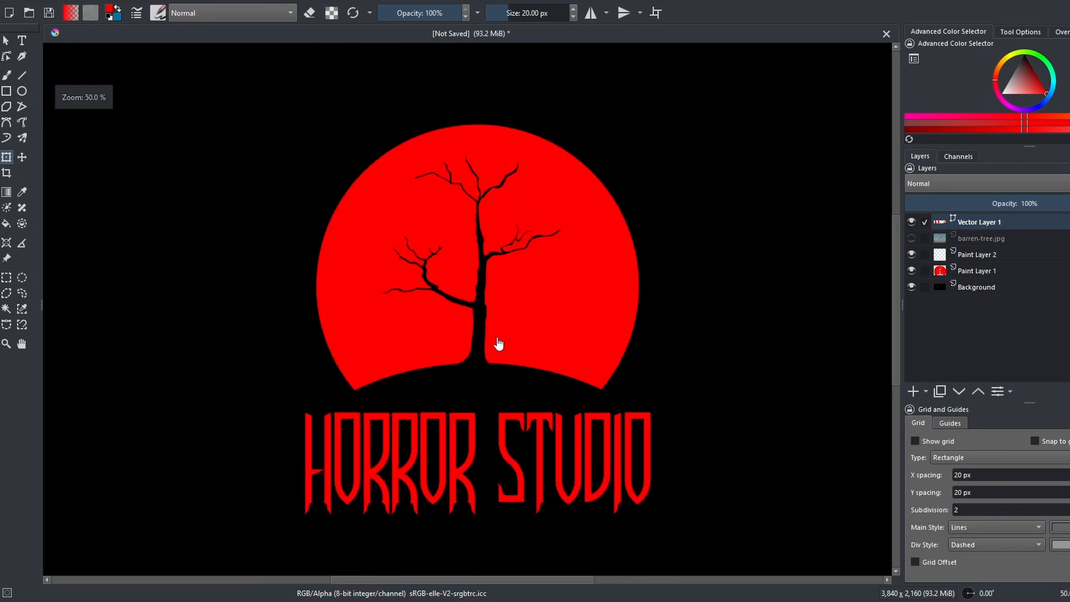
pyautogui.scroll(2, 486, 346)
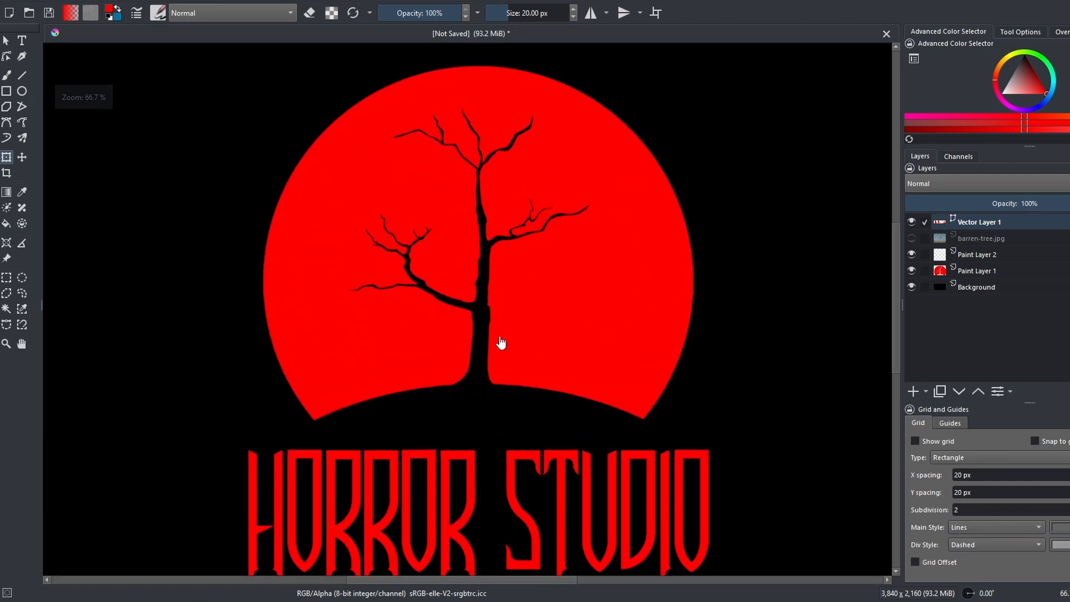
pyautogui.scroll(-1, 540, 345)
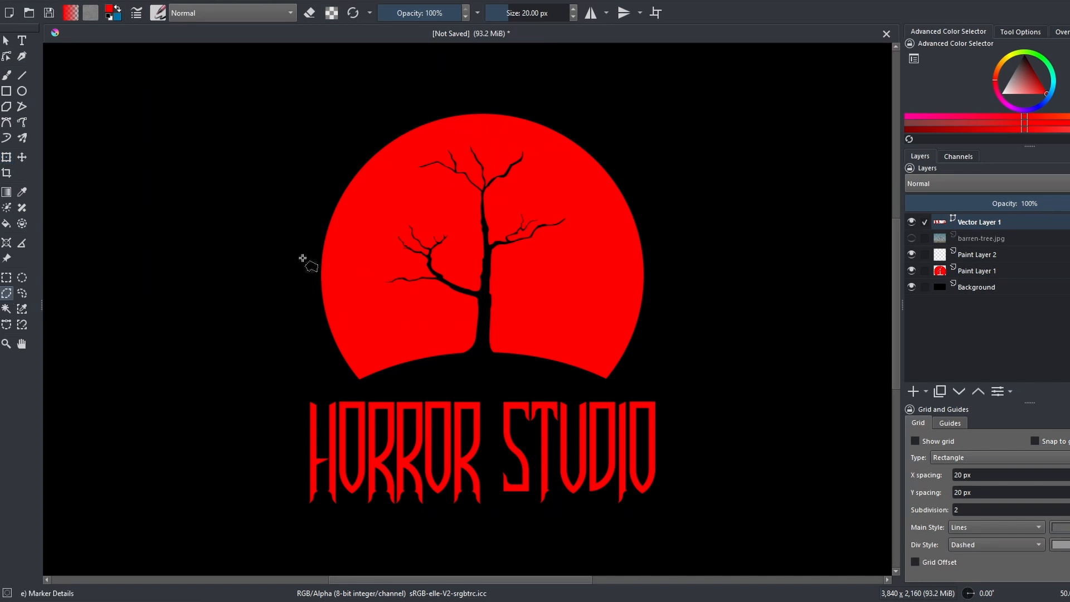
# On Paint Layer 1, cut a thin horizontal wedge into the middle of the moon's left edge using a polygonal selection
pyautogui.click(989, 271)
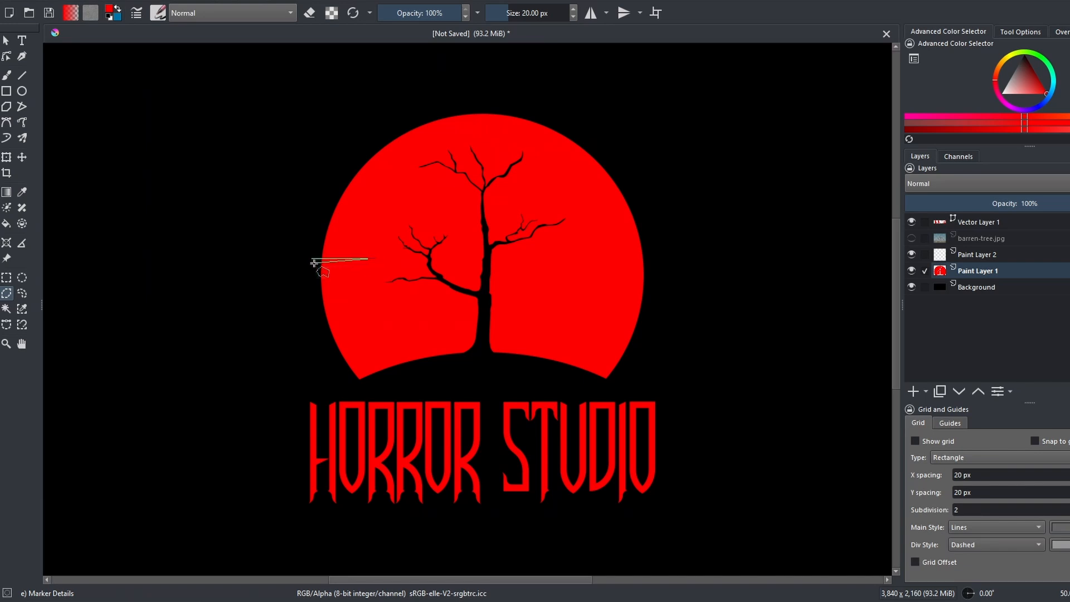
pyautogui.scroll(5, 314, 262)
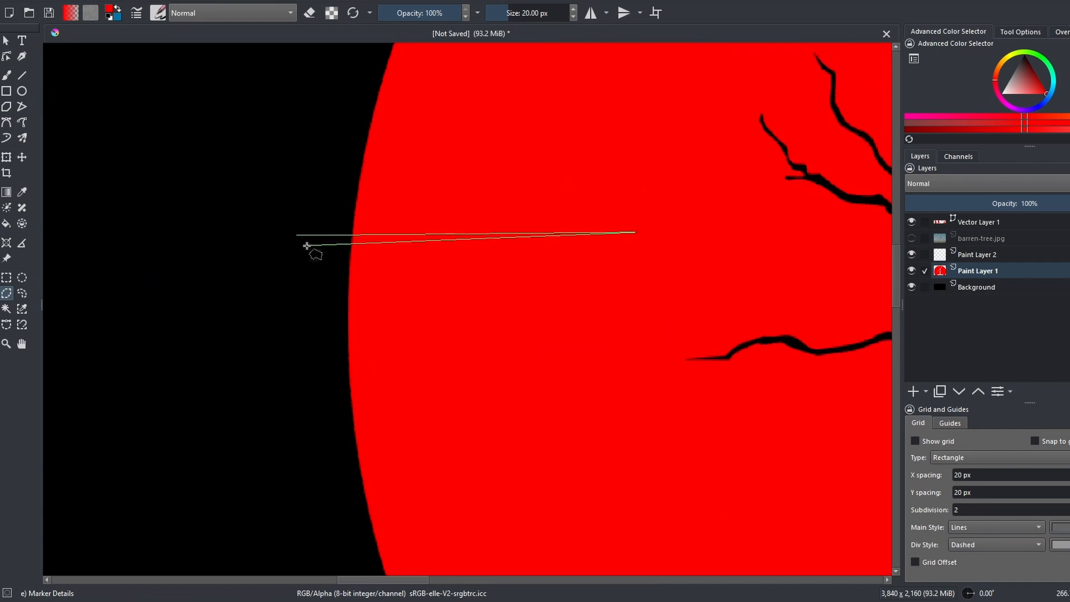
pyautogui.click(297, 235)
pyautogui.scroll(-4, 323, 245)
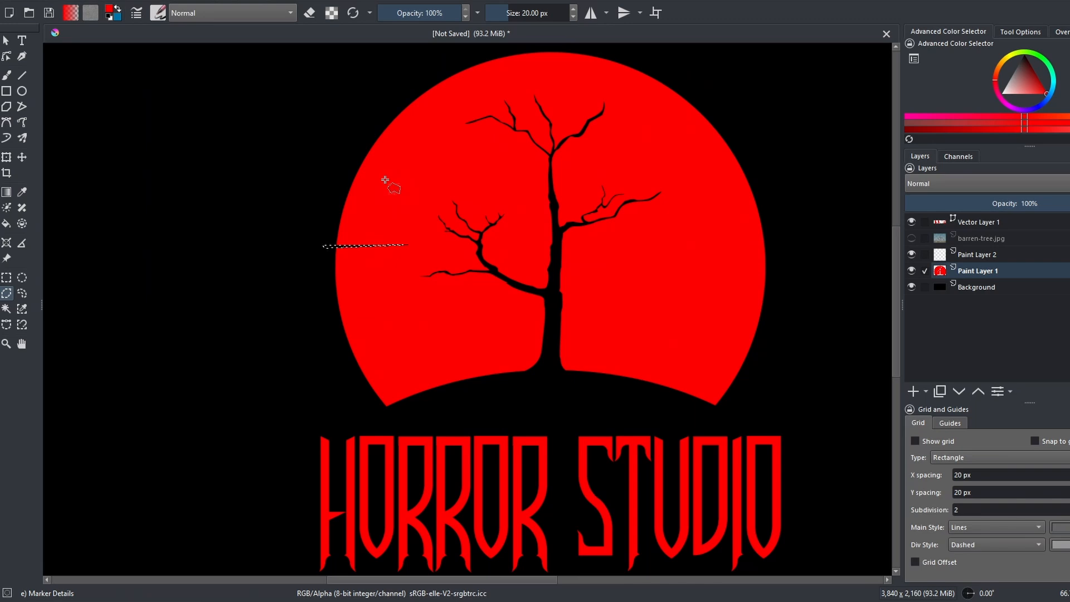
# Cut a second thin horizontal wedge into the moon's upper-left edge with a polygonal selection
pyautogui.scroll(1, 384, 180)
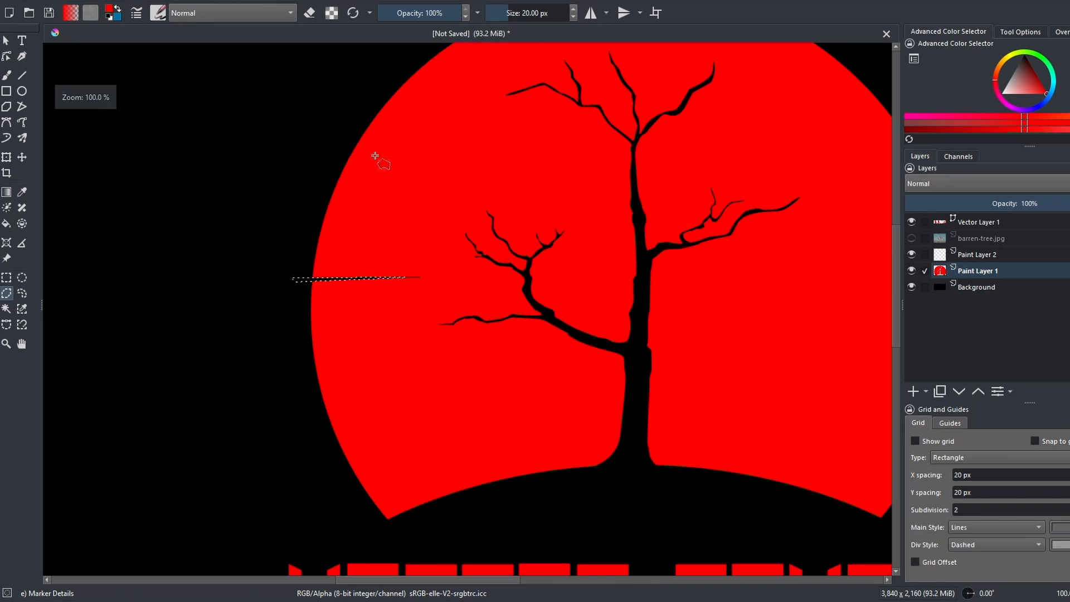
pyautogui.click(358, 130)
pyautogui.click(417, 130)
pyautogui.scroll(3, 395, 134)
pyautogui.click(301, 130)
pyautogui.click(298, 123)
pyautogui.press('Delete')
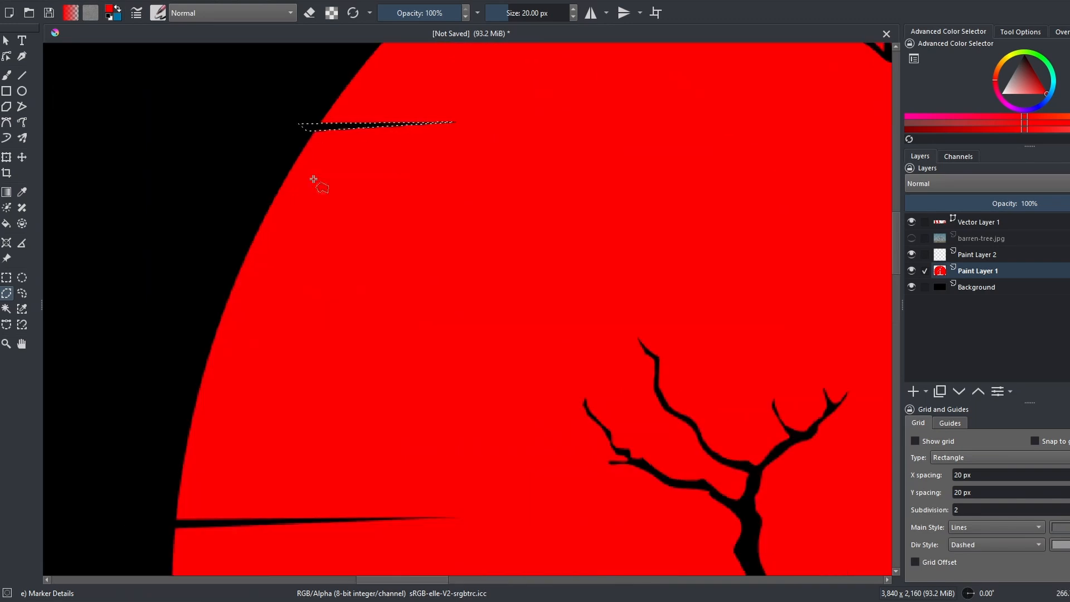
# Cut a third thin horizontal wedge into the moon's lower-left edge with a polygonal selection
pyautogui.scroll(-4, 312, 170)
pyautogui.scroll(1, 296, 359)
pyautogui.click(301, 364)
pyautogui.click(350, 364)
pyautogui.scroll(5, 309, 372)
pyautogui.click(288, 346)
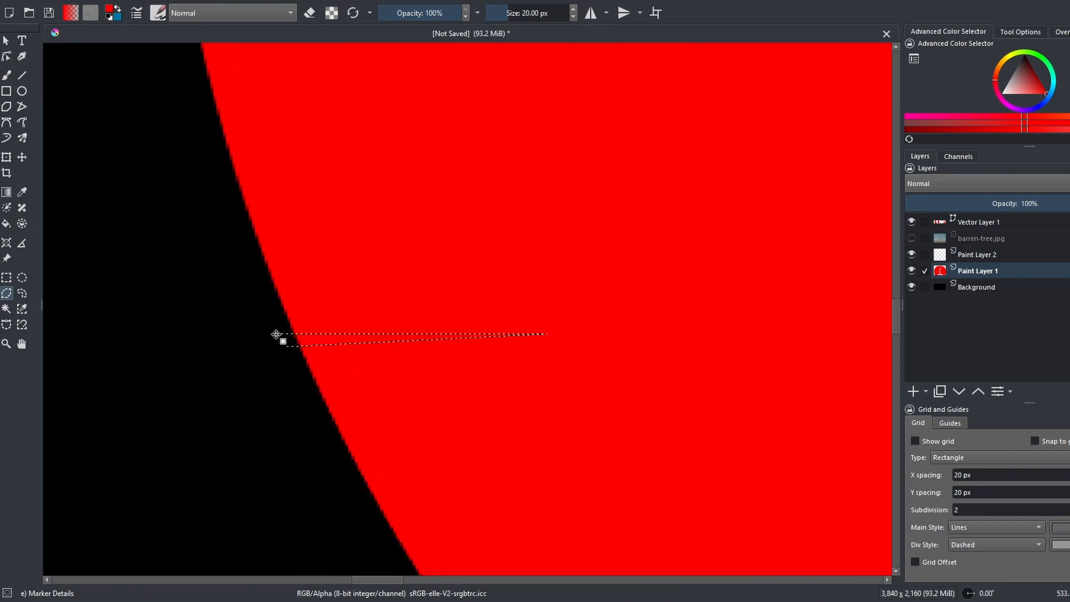
pyautogui.click(274, 334)
pyautogui.press('Delete')
# Cut a thin horizontal wedge, pointing inward, into the middle of the moon's right edge
pyautogui.scroll(-5, 433, 284)
pyautogui.moveTo(582, 309); pyautogui.dragTo(368, 427)
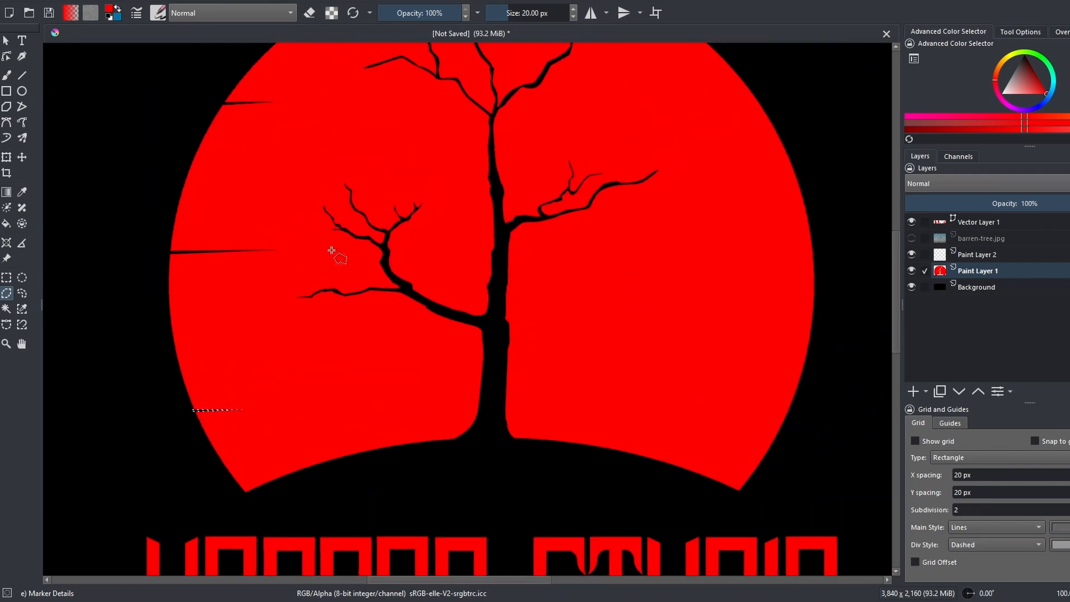
pyautogui.click(813, 245)
pyautogui.click(723, 245)
pyautogui.moveTo(804, 259); pyautogui.dragTo(563, 264)
pyautogui.scroll(3, 587, 255)
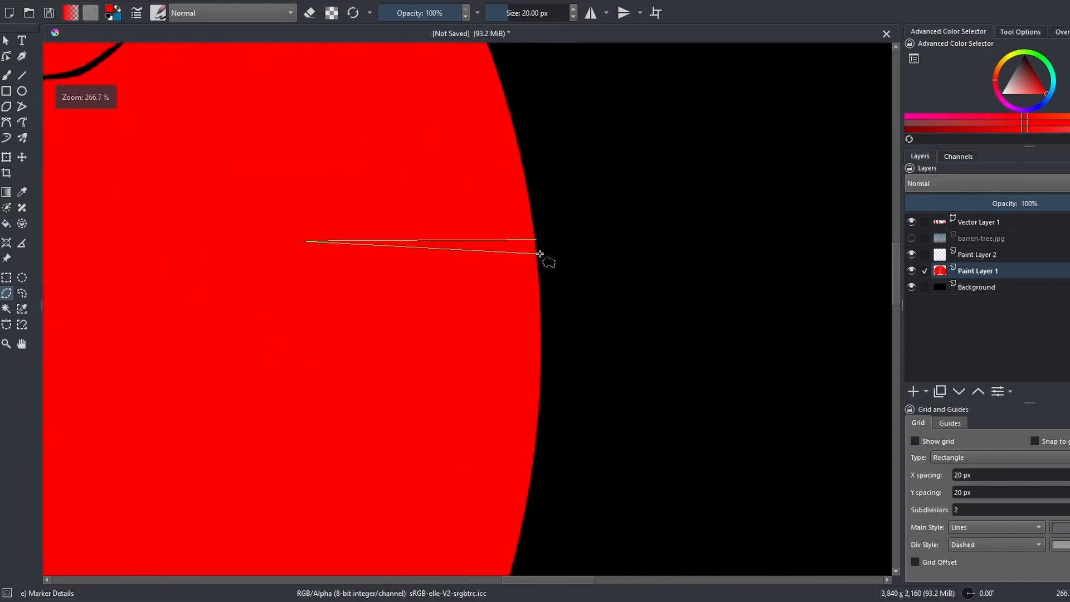
pyautogui.click(544, 253)
pyautogui.click(546, 239)
pyautogui.click(537, 239)
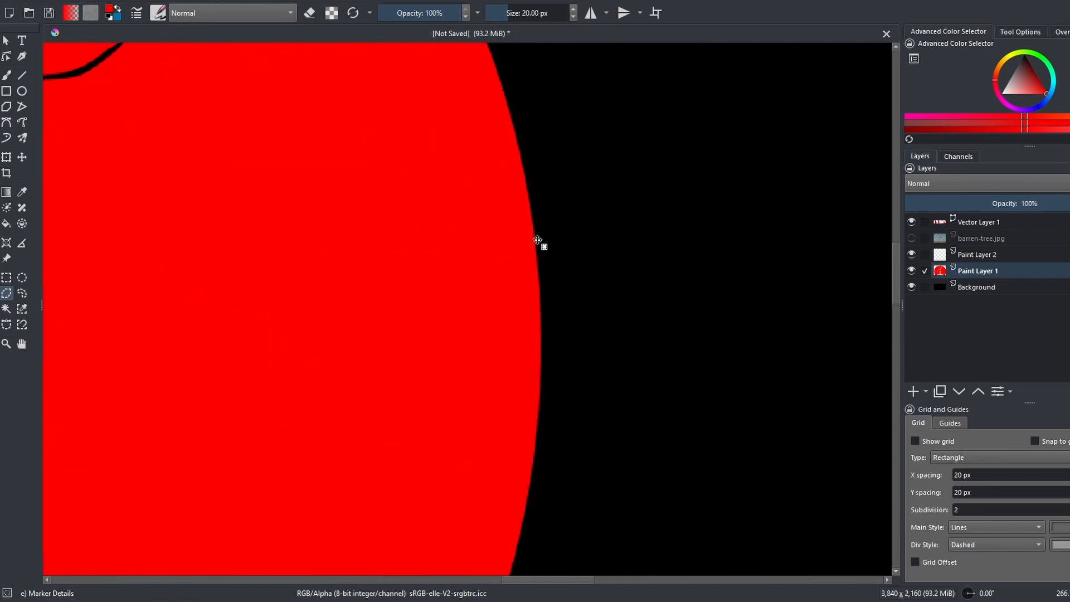
pyautogui.press('Delete')
pyautogui.scroll(-5, 559, 259)
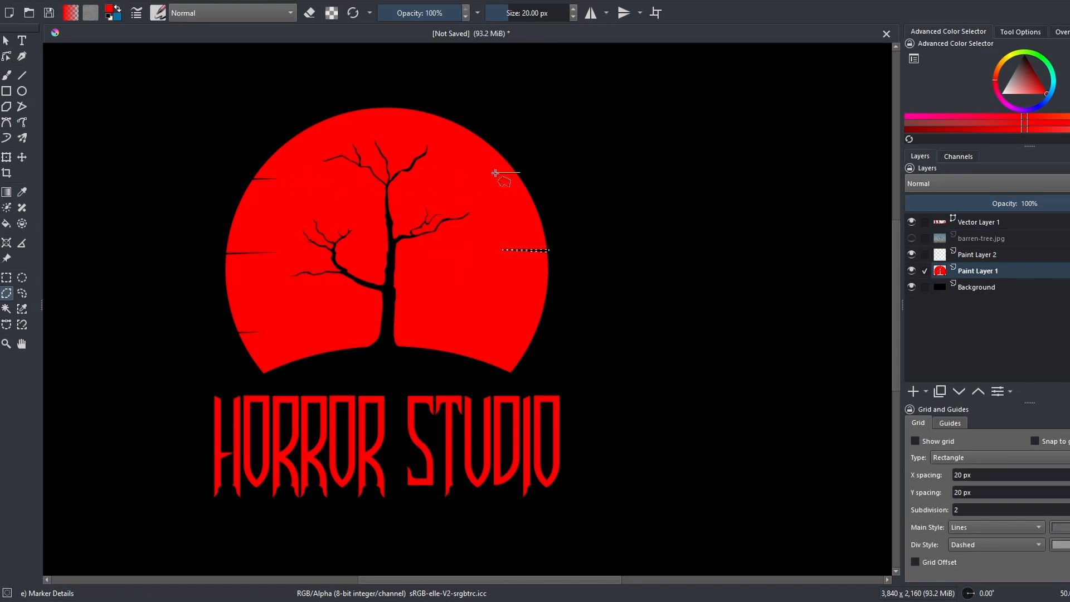
# Cut two more thin inward-pointing wedges into the moon's upper-right and lower-right edges
pyautogui.scroll(3, 521, 174)
pyautogui.click(544, 172)
pyautogui.scroll(-2, 546, 174)
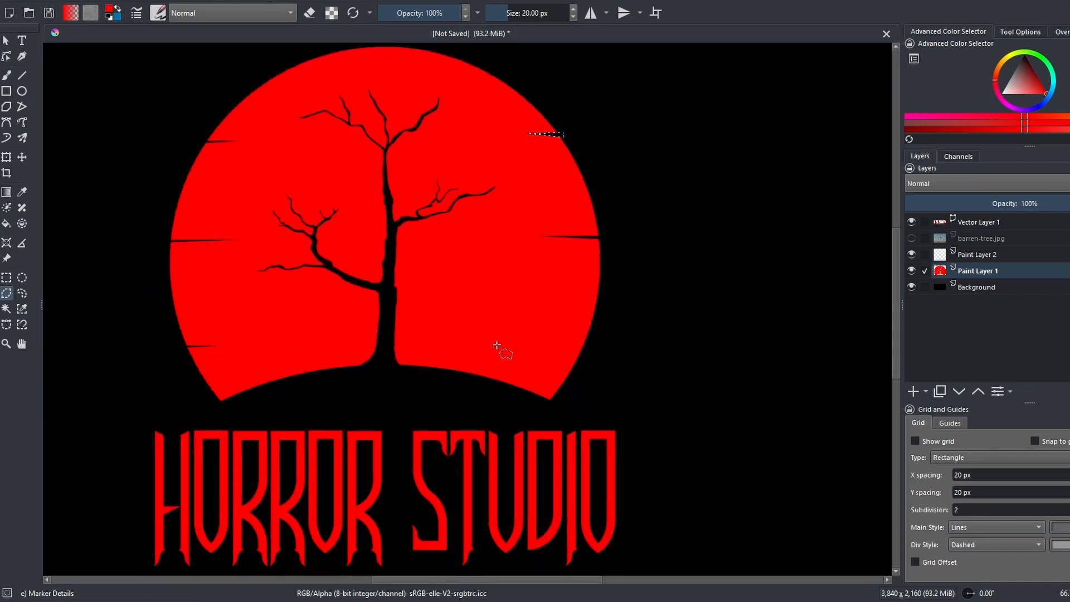
pyautogui.click(548, 352)
pyautogui.scroll(3, 547, 352)
pyautogui.click(638, 359)
pyautogui.scroll(-5, 642, 350)
pyautogui.scroll(-1, 670, 349)
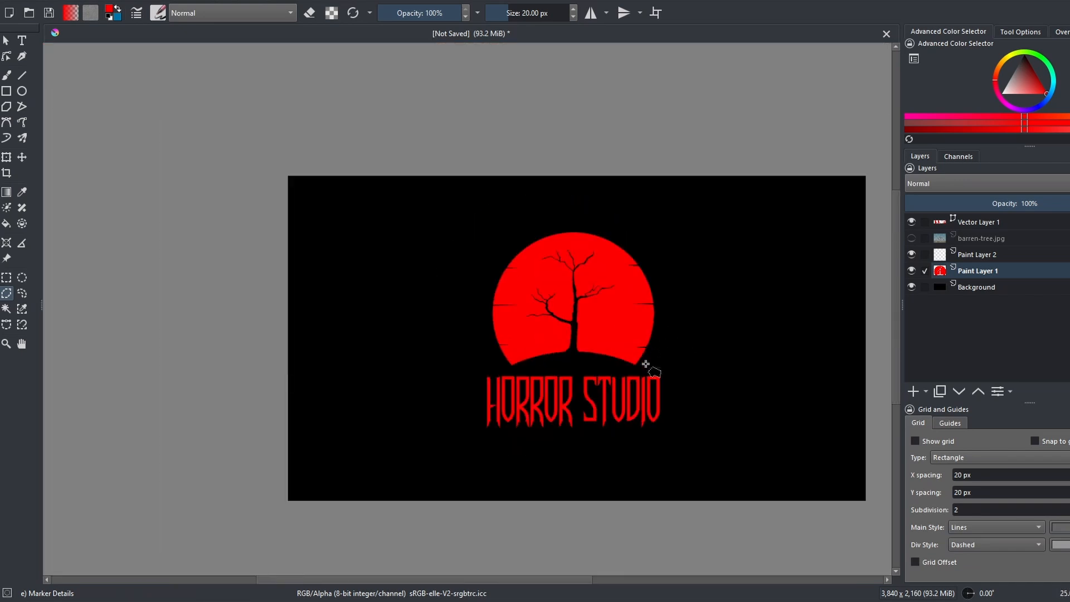
# Convert the title's Vector Layer 1 to a paint layer
pyautogui.scroll(1, 656, 358)
pyautogui.scroll(1, 615, 337)
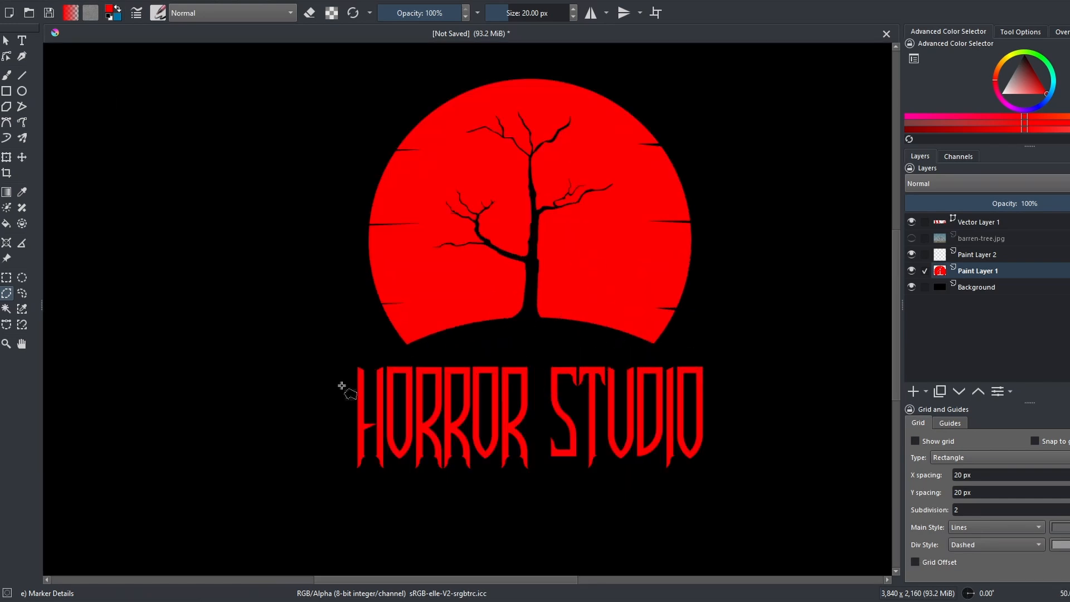
pyautogui.click(994, 222)
pyautogui.scroll(1, 348, 440)
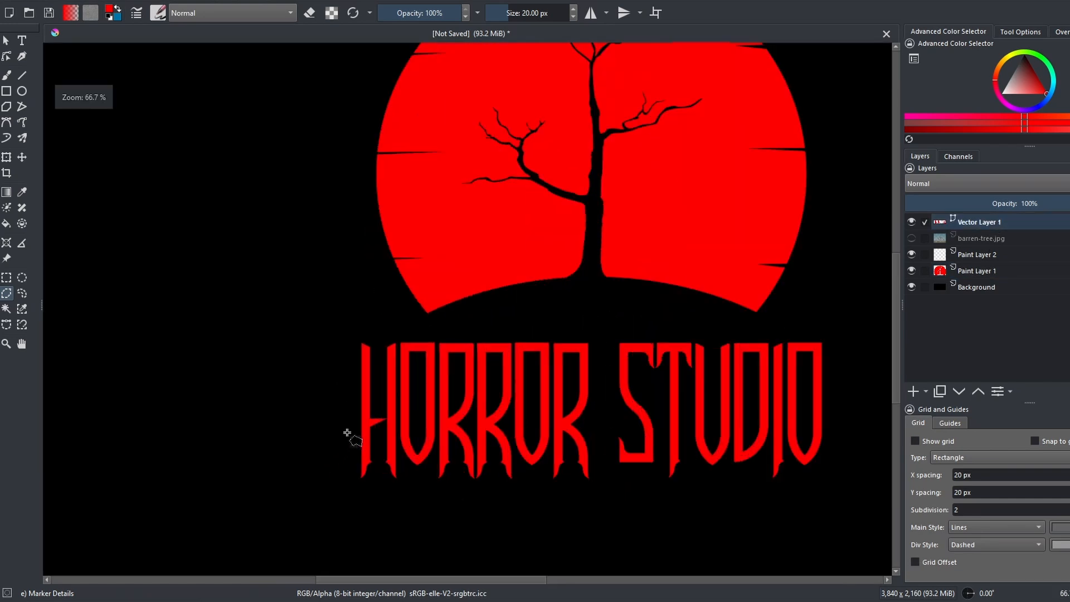
pyautogui.moveTo(395, 405); pyautogui.dragTo(317, 414)
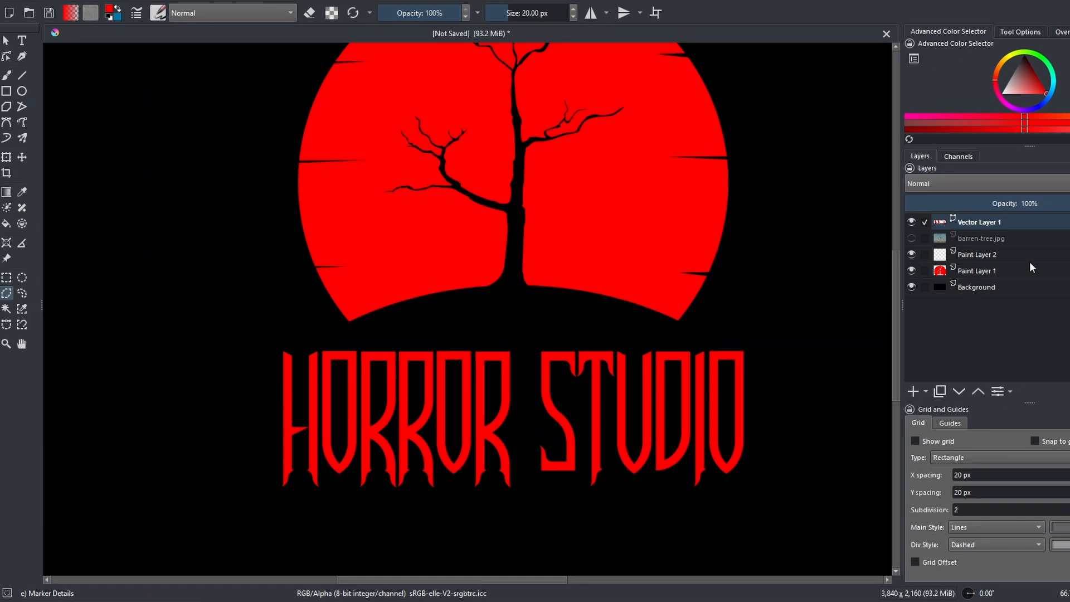
pyautogui.rightClick(1010, 223)
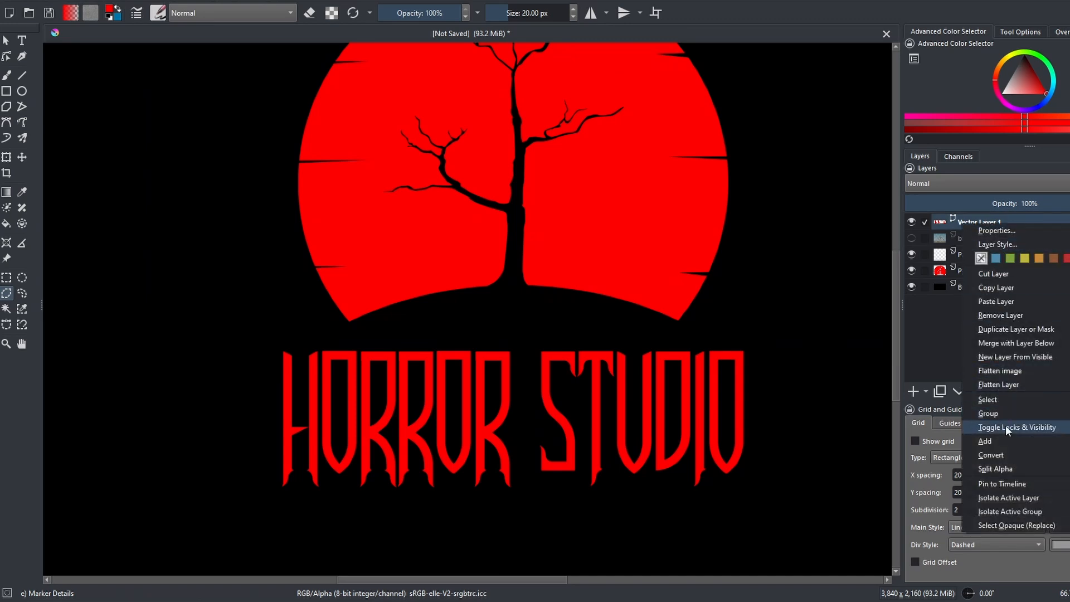
pyautogui.moveTo(1004, 452)
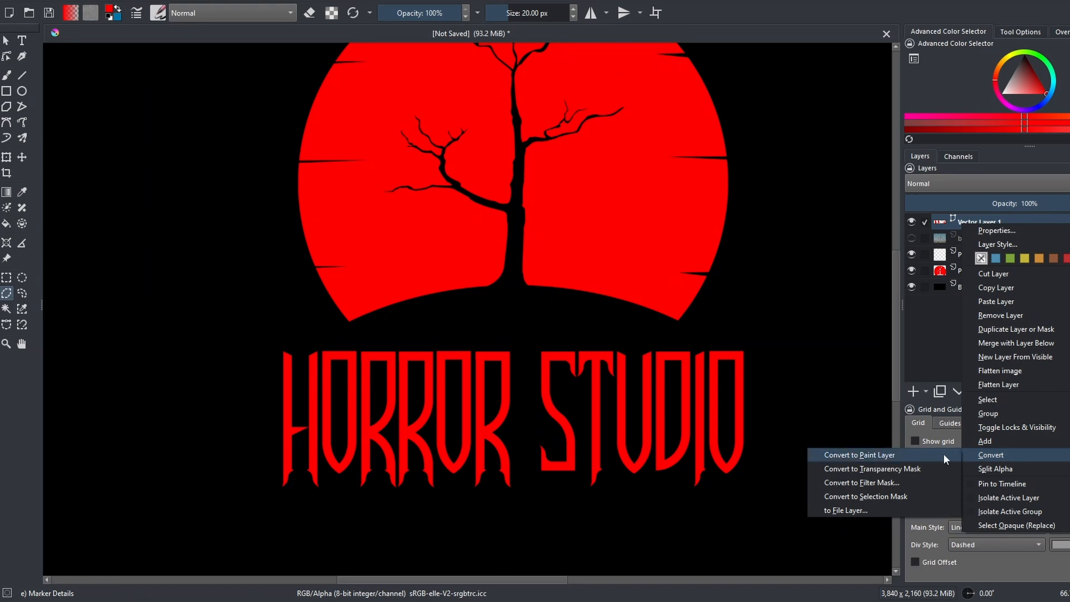
pyautogui.click(929, 456)
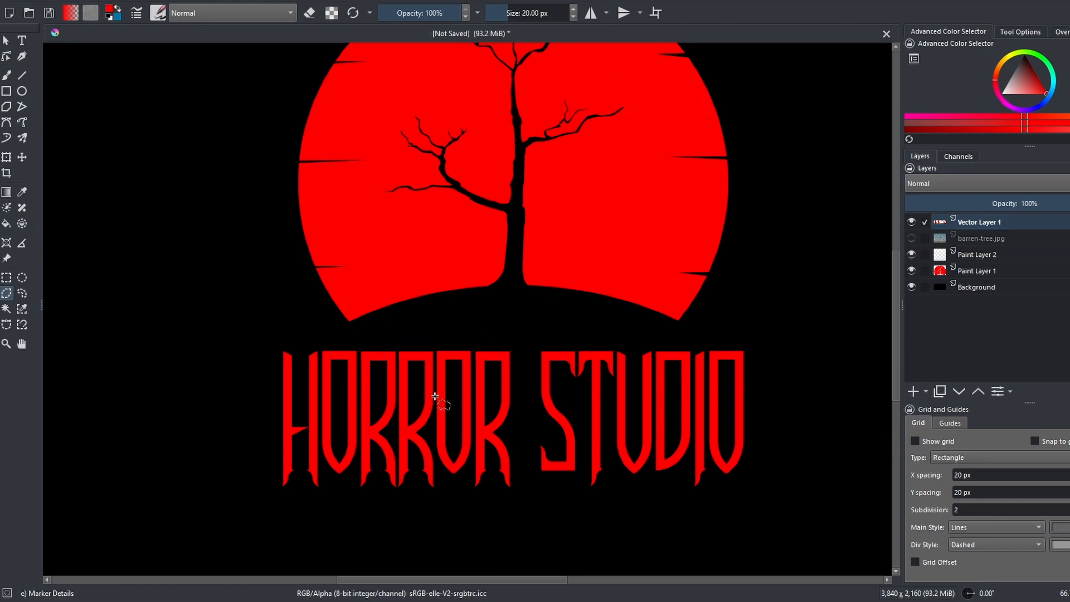
# Cut a thin tapering slit across the upper part of the H, O and first R in HORROR
pyautogui.click(258, 372)
pyautogui.click(367, 371)
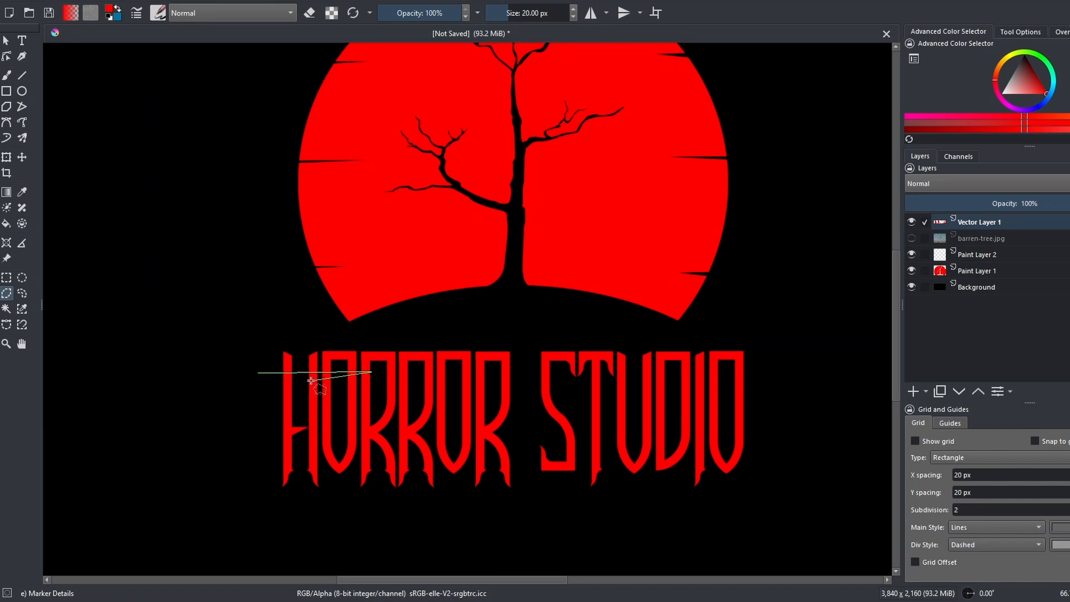
pyautogui.click(262, 377)
pyautogui.click(258, 372)
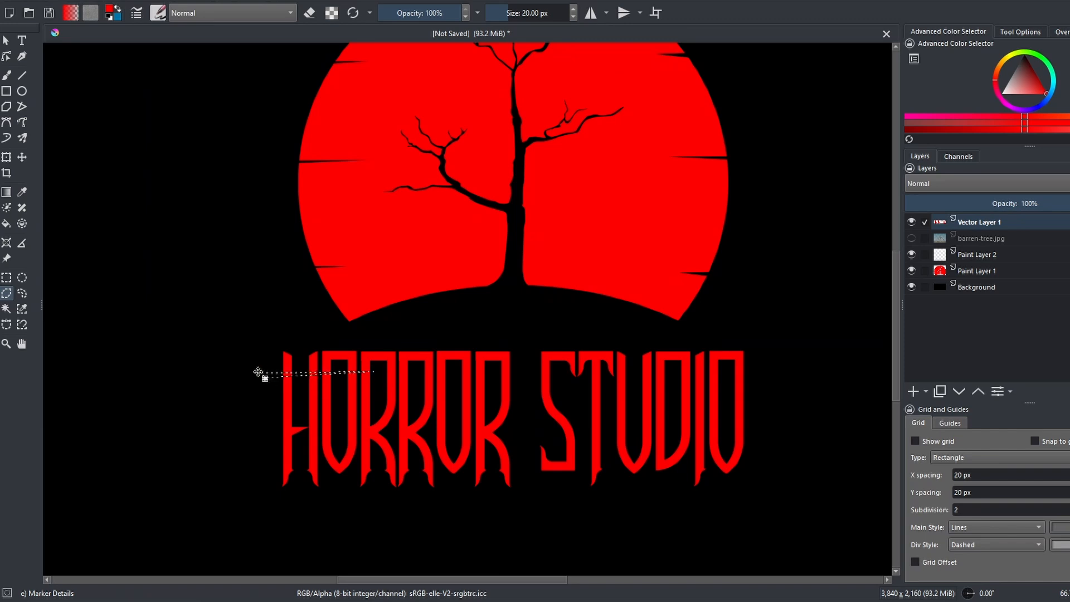
# Cut a second thin tapering slit through the middle of the second R, second O and last R in HORROR
pyautogui.click(398, 405)
pyautogui.click(488, 405)
pyautogui.scroll(3, 408, 411)
pyautogui.click(379, 400)
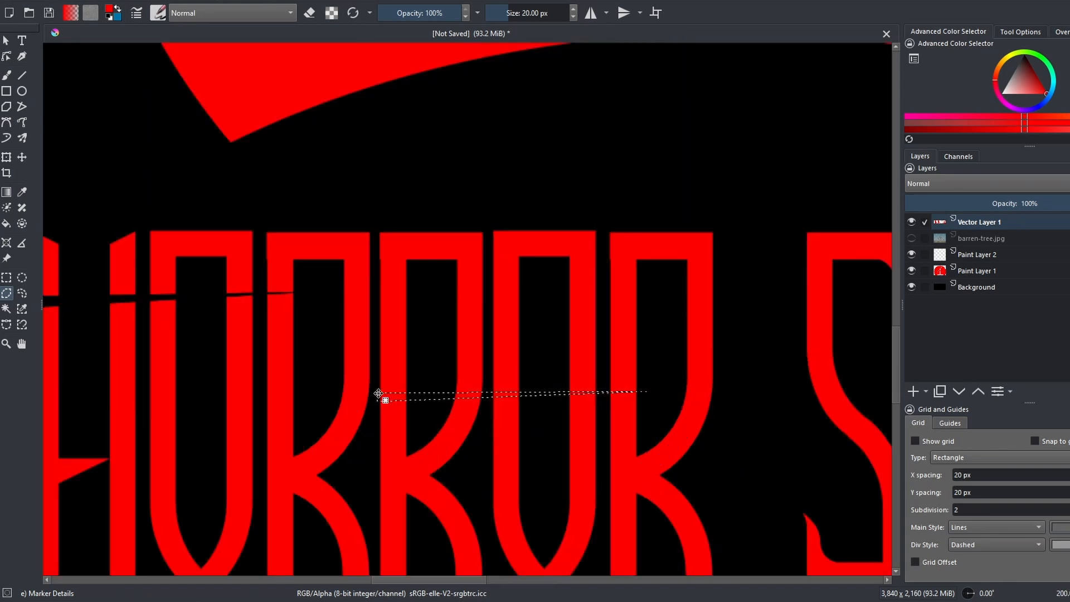
pyautogui.click(378, 392)
# Cut further thin slits across the remaining title letters, including one through the right side of the final O in STUDIO
pyautogui.scroll(-4, 413, 418)
pyautogui.scroll(1, 566, 411)
pyautogui.click(488, 383)
pyautogui.click(585, 384)
pyautogui.scroll(4, 585, 384)
pyautogui.click(200, 380)
pyautogui.scroll(-2, 222, 375)
pyautogui.click(373, 516)
pyautogui.click(533, 519)
pyautogui.click(374, 516)
pyautogui.click(607, 411)
pyautogui.scroll(3, 613, 413)
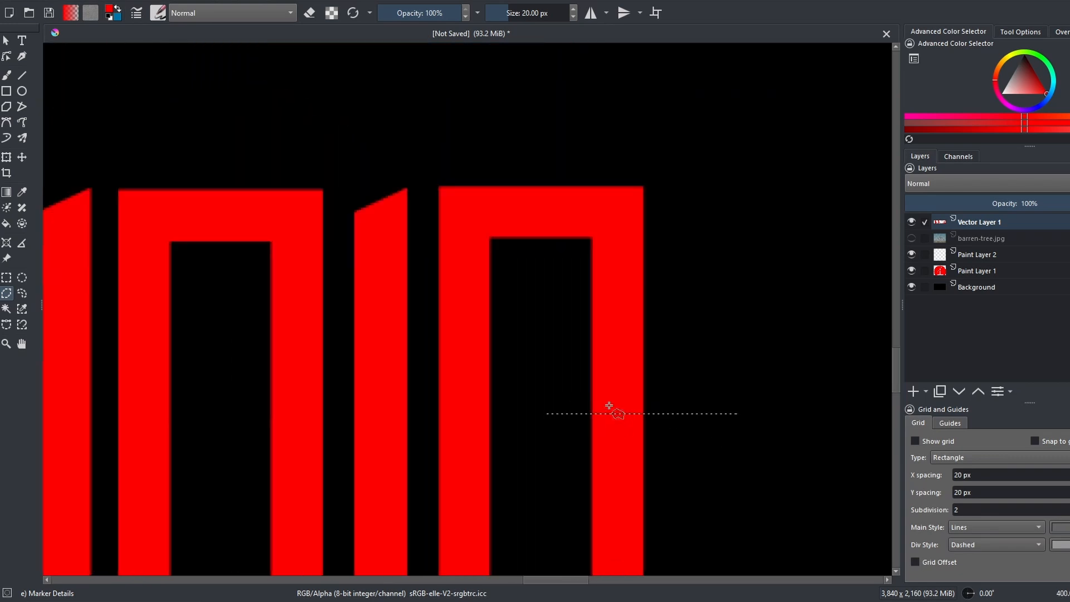
pyautogui.scroll(-5, 599, 360)
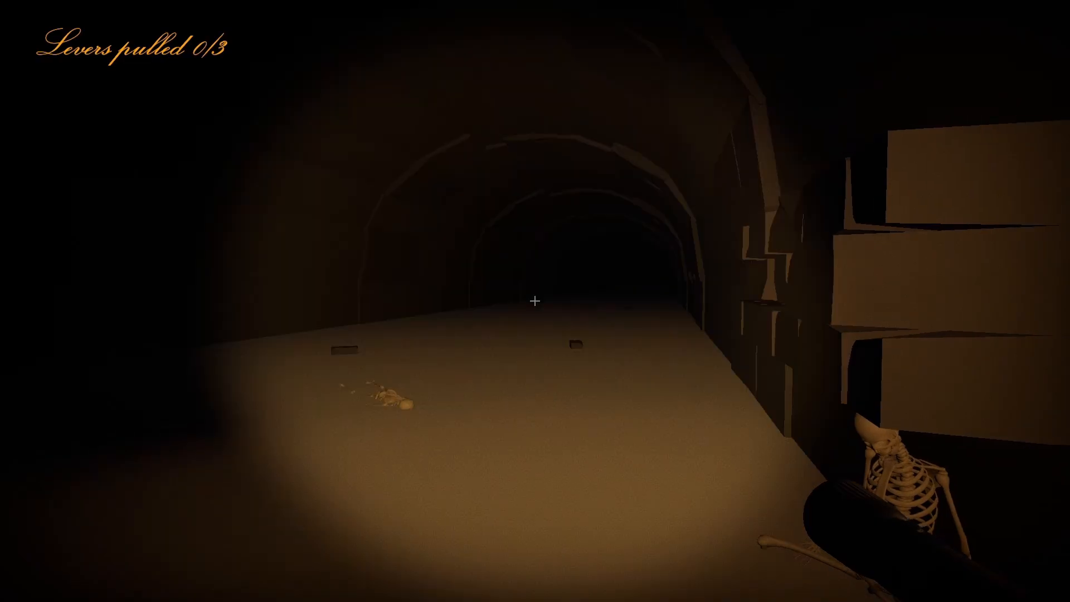
pyautogui.press('w')
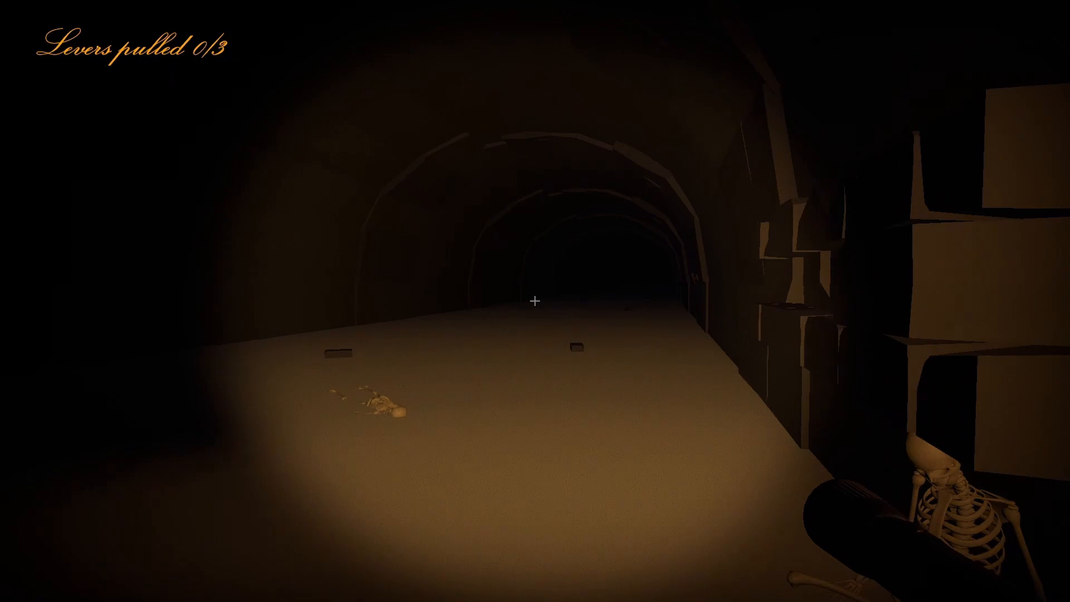